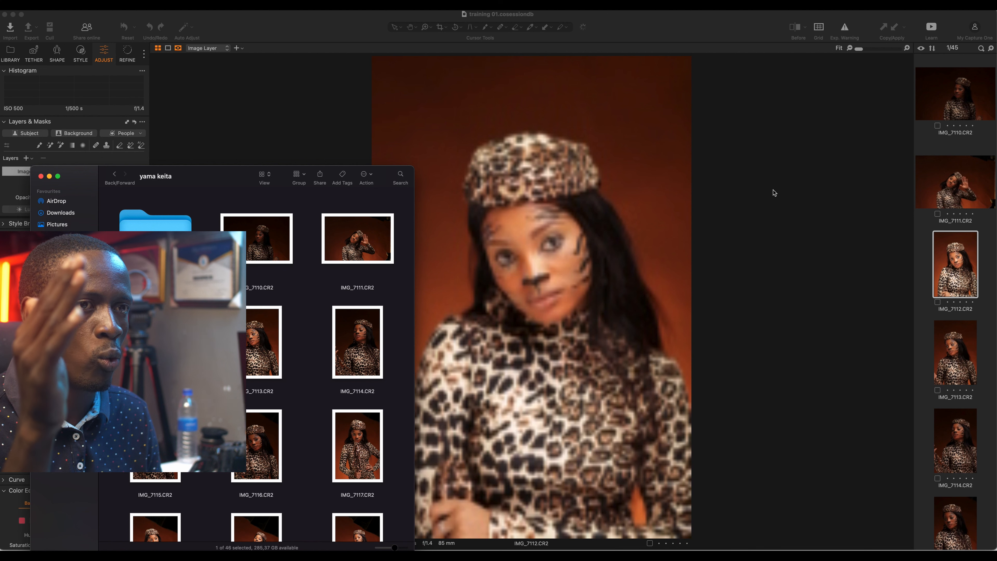
Step: Bring the Capture One session training 01 window with IMG_7112.CR2 in front of Finder
{"action": "left_click", "coordinate": [774, 193]}
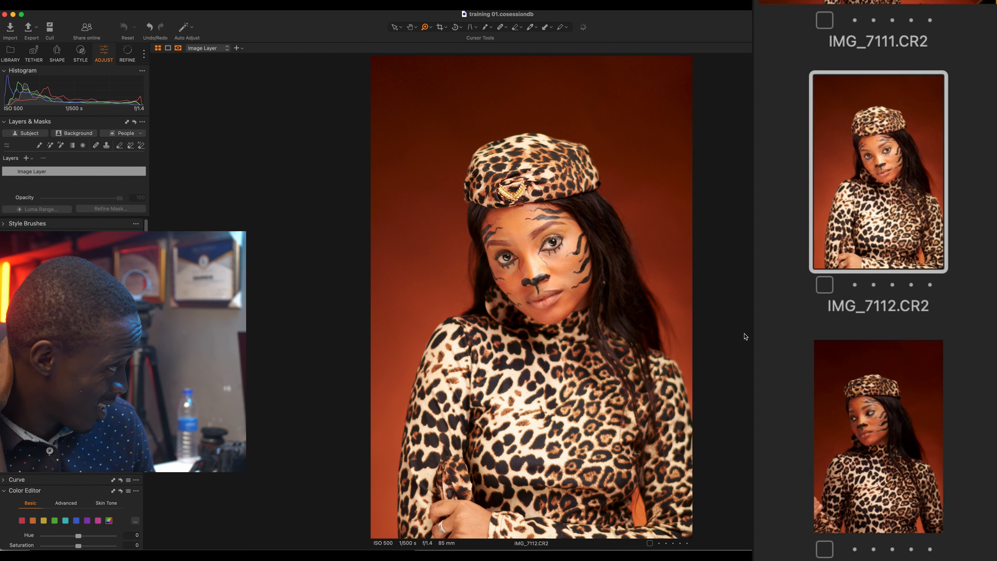
Step: Step forward two images past IMG_7113 and zoom in and out on the model's face
{"action": "key", "text": "Right"}
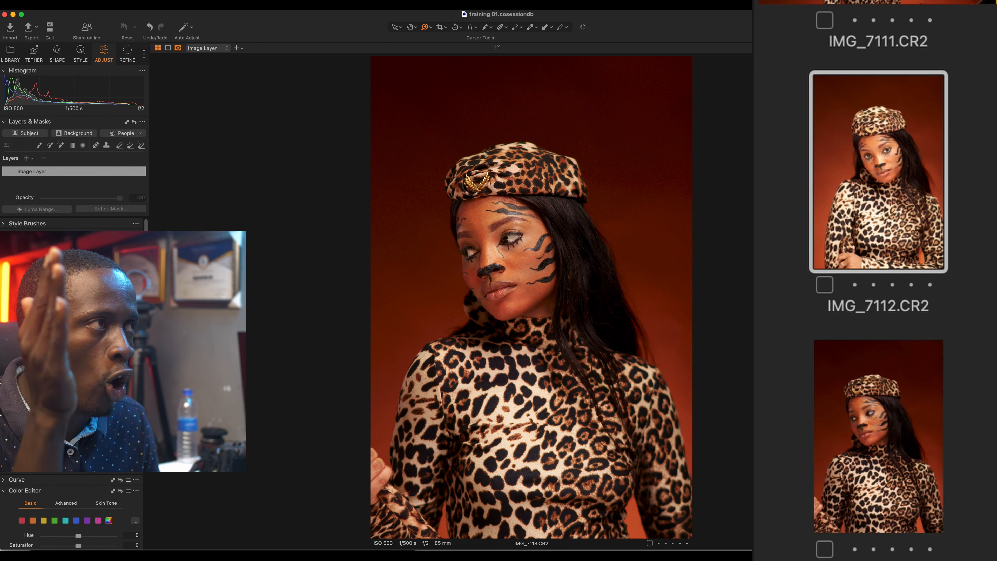
{"action": "key", "text": "Right"}
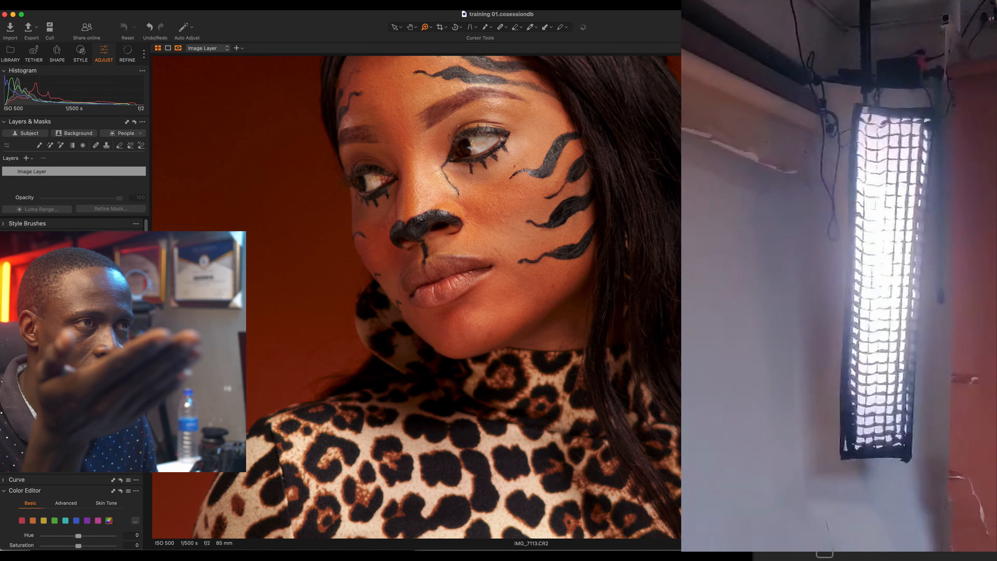
{"action": "scroll", "coordinate": [468, 192], "scroll_direction": "up", "scroll_amount": 5}
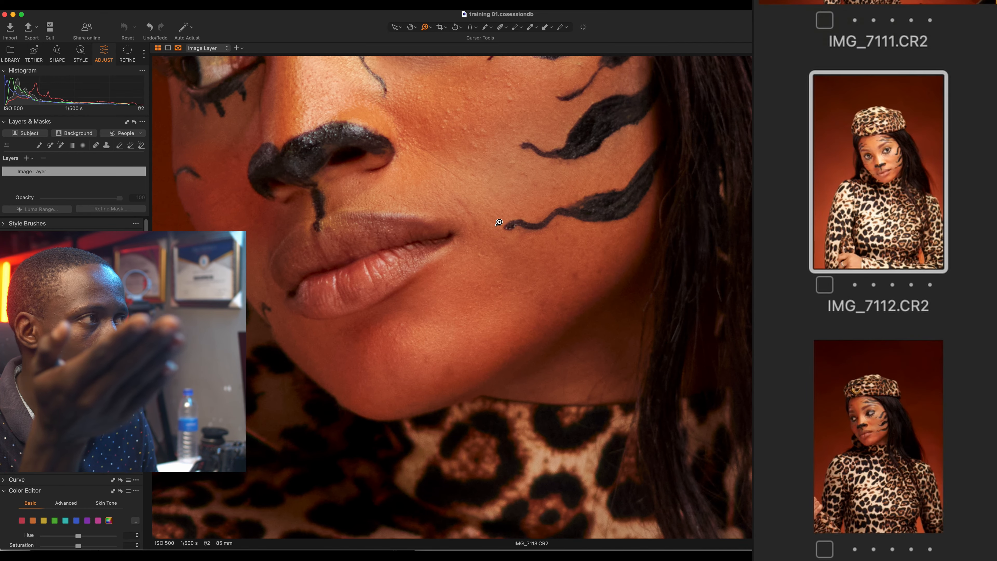
{"action": "scroll", "coordinate": [467, 197], "scroll_direction": "up", "scroll_amount": 2}
{"action": "scroll", "coordinate": [465, 200], "scroll_direction": "down", "scroll_amount": 5}
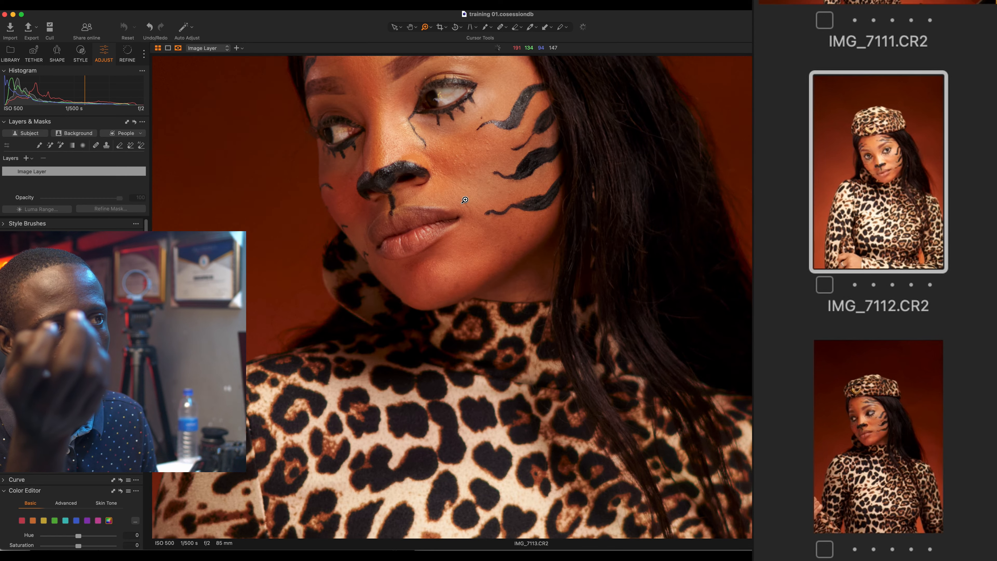
{"action": "scroll", "coordinate": [429, 102], "scroll_direction": "up", "scroll_amount": 5}
{"action": "scroll", "coordinate": [429, 102], "scroll_direction": "down", "scroll_amount": 2}
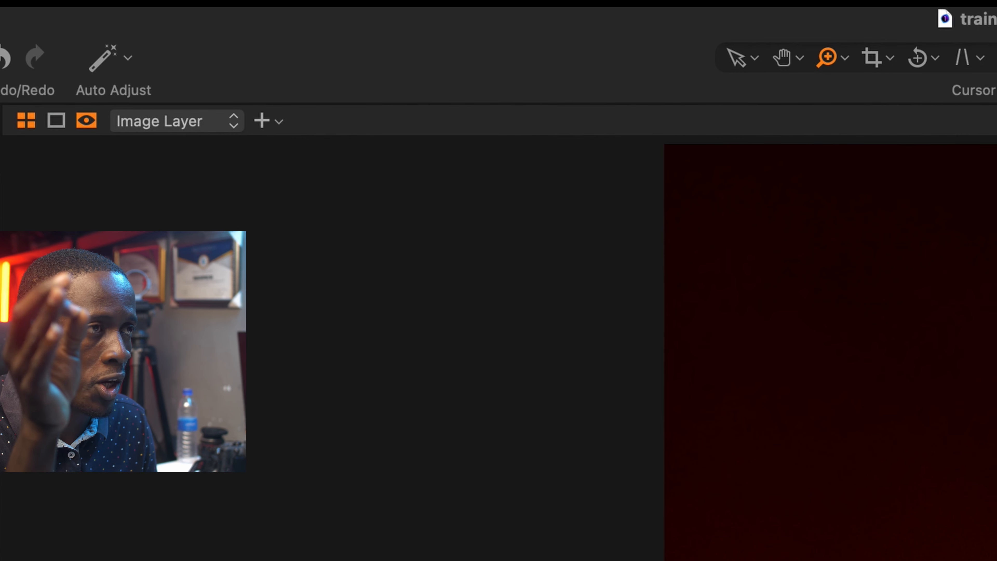
Step: Switch to the Wedding preset workspace from Window > Workspace
{"action": "left_click", "coordinate": [362, 8]}
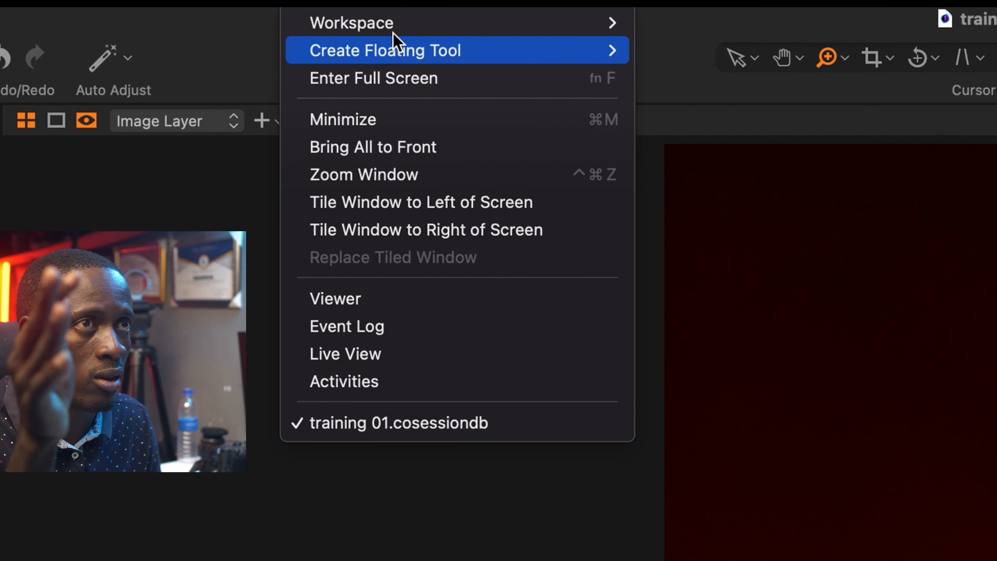
{"action": "mouse_move", "coordinate": [361, 24]}
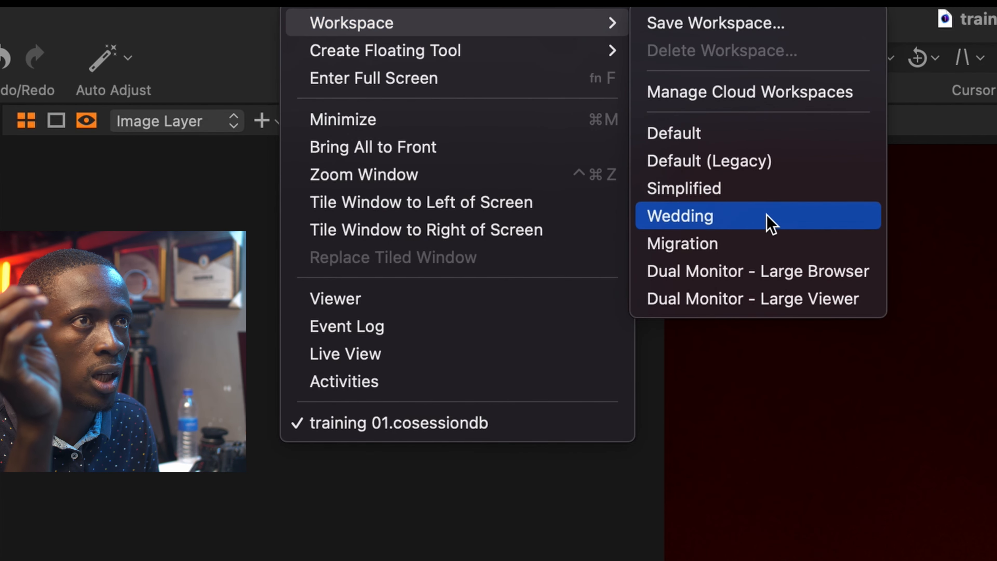
{"action": "left_click", "coordinate": [767, 251]}
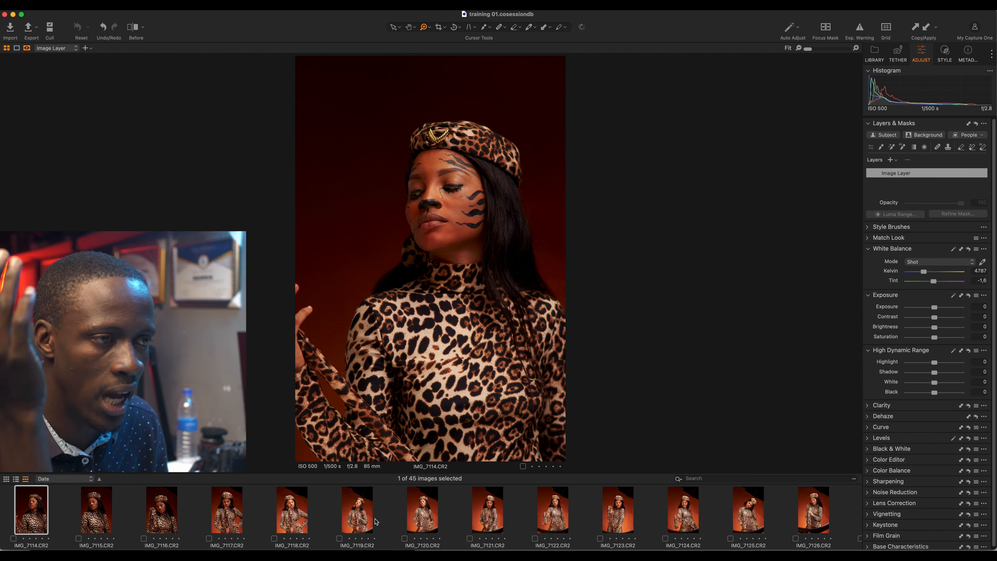
Step: View IMG_7119 and then IMG_7123 from the filmstrip
{"action": "left_click", "coordinate": [358, 520]}
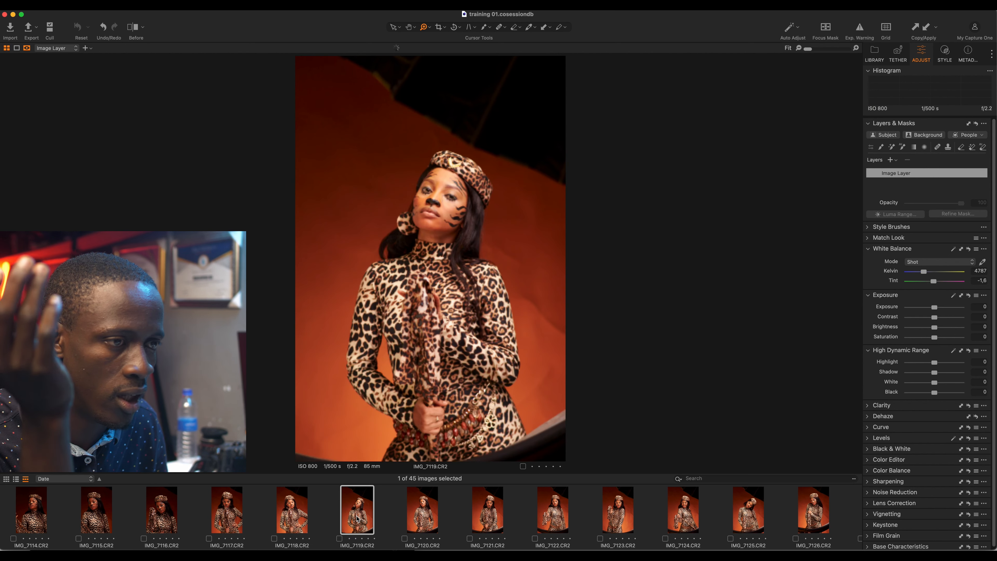
{"action": "left_click", "coordinate": [622, 511]}
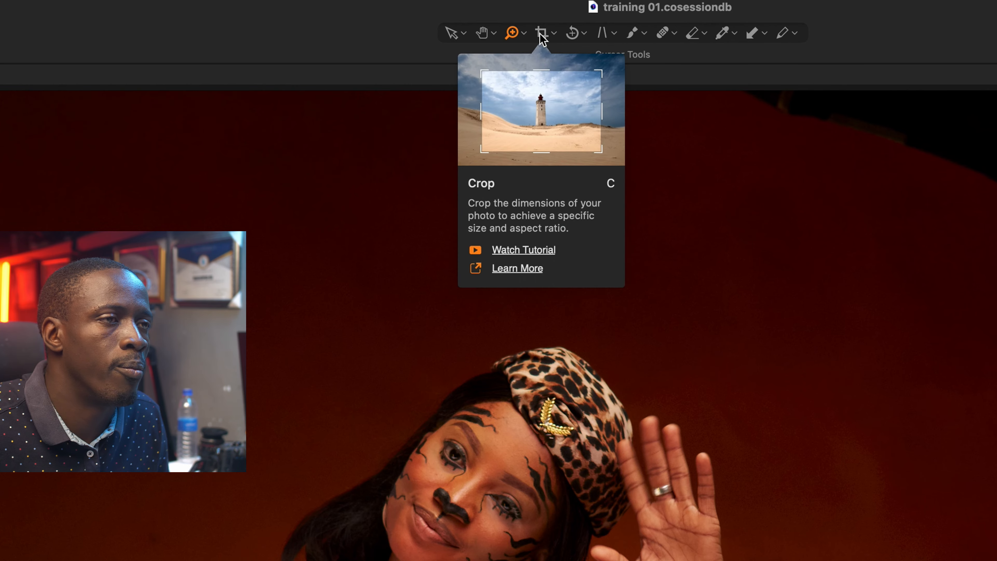
Step: Crop IMG_7111 to a 4x5 vertical frame centred on the waving model
{"action": "left_click", "coordinate": [555, 33]}
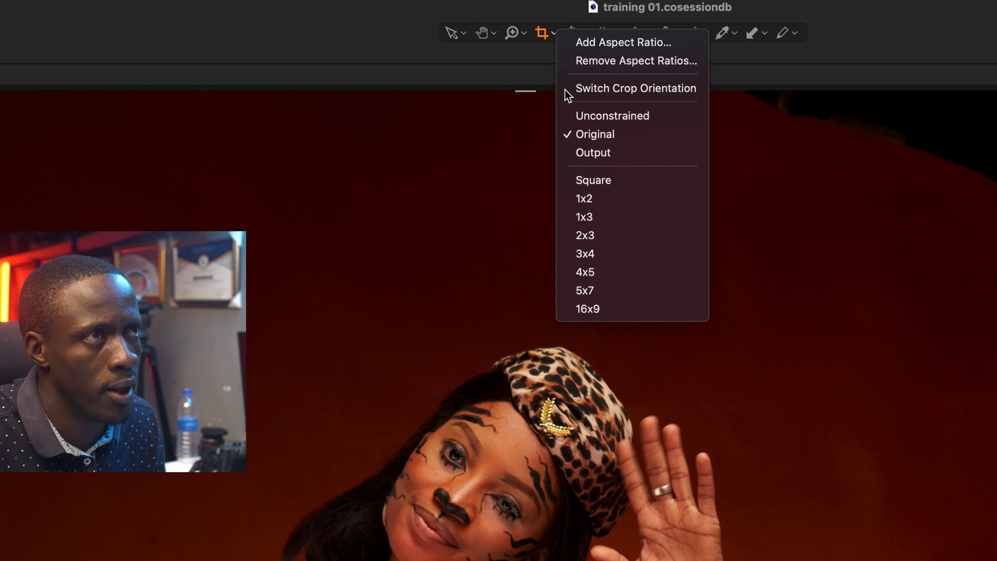
{"action": "left_click", "coordinate": [612, 276]}
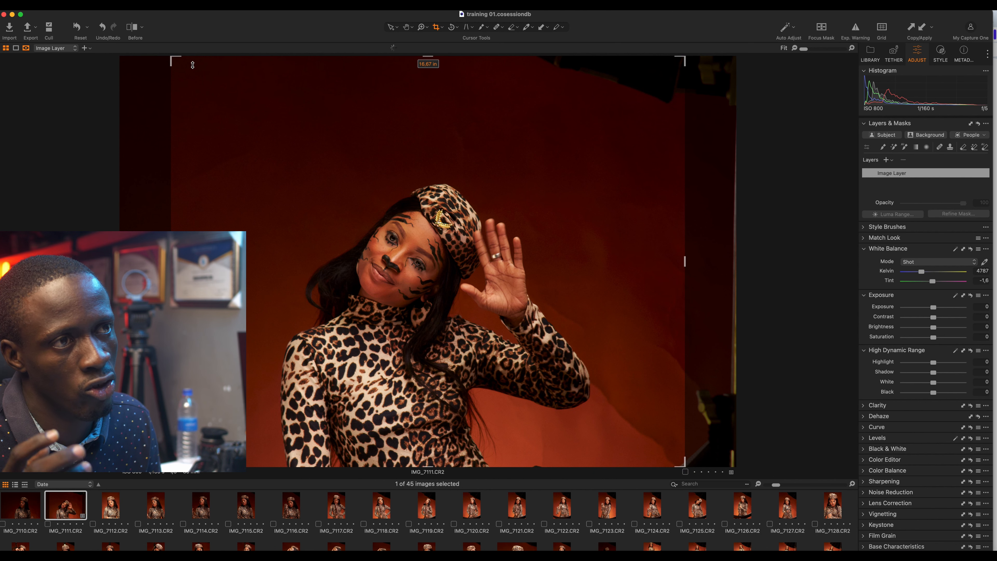
{"action": "left_click_drag", "start_coordinate": [173, 57], "coordinate": [356, 59]}
{"action": "left_click_drag", "start_coordinate": [550, 189], "coordinate": [462, 190]}
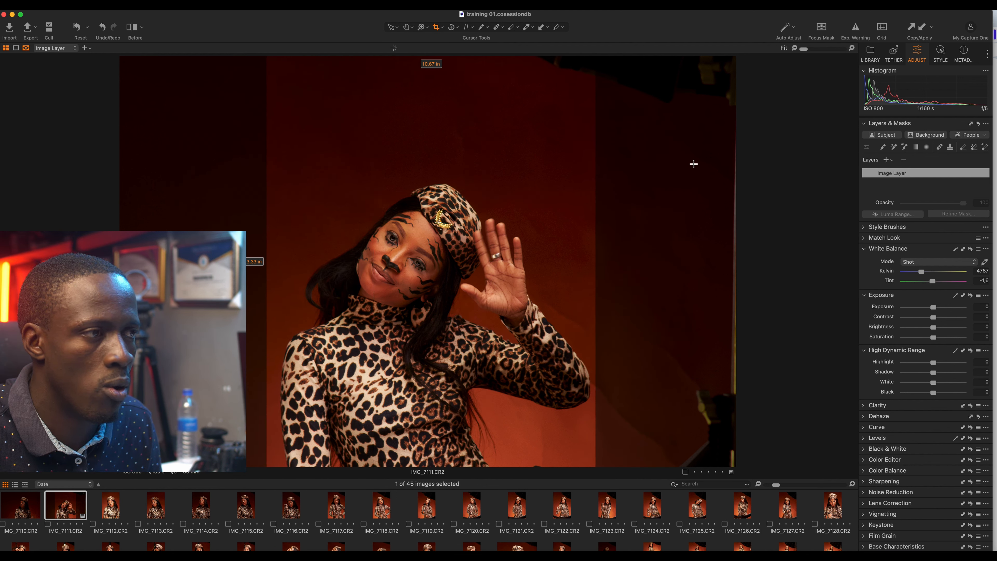
{"action": "left_click", "coordinate": [392, 28]}
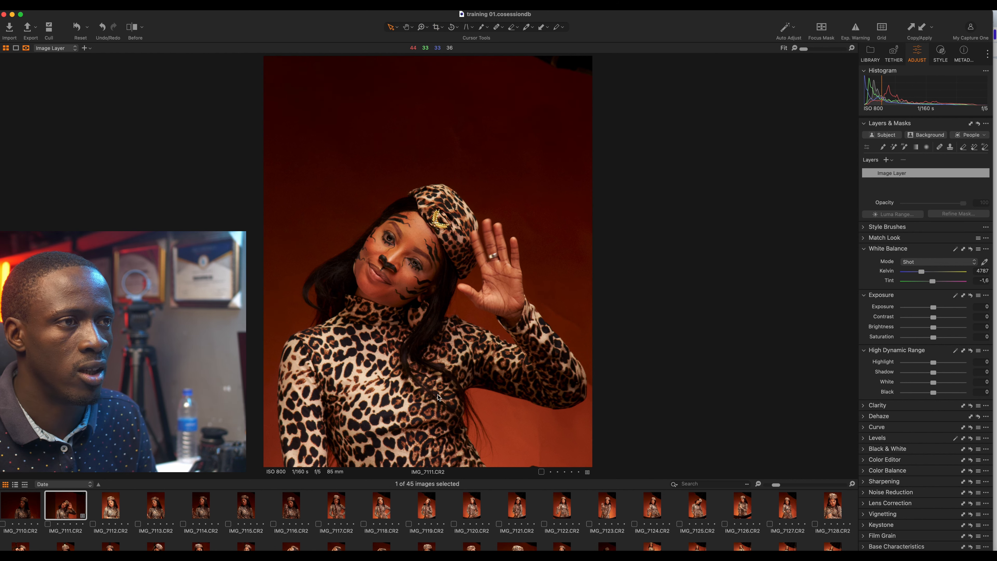
Step: Apply the 'black' custom style: Kelvin 4108, Exposure 0.6, Saturation 30, Highlight -24
{"action": "left_click", "coordinate": [139, 11]}
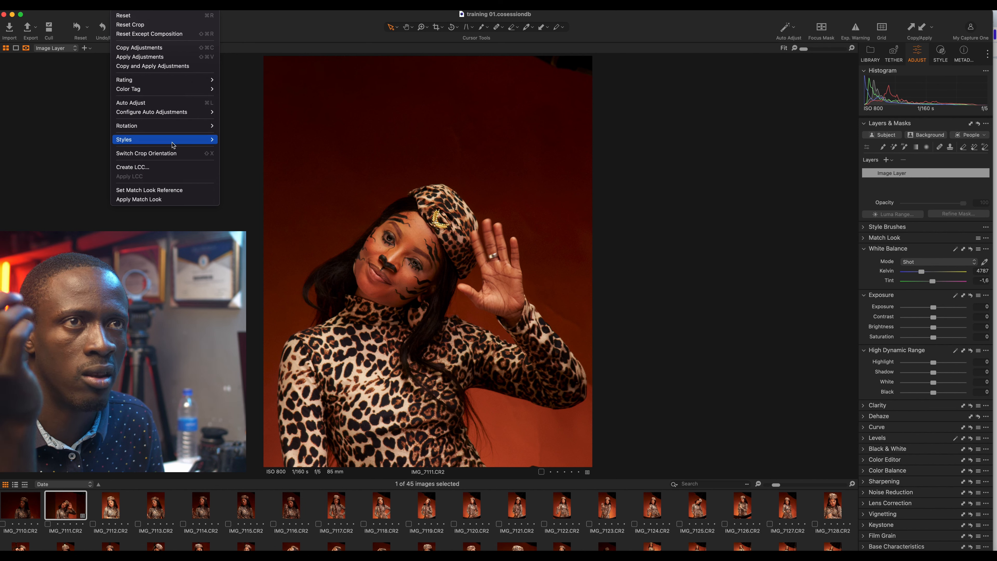
{"action": "mouse_move", "coordinate": [153, 140]}
{"action": "mouse_move", "coordinate": [270, 139]}
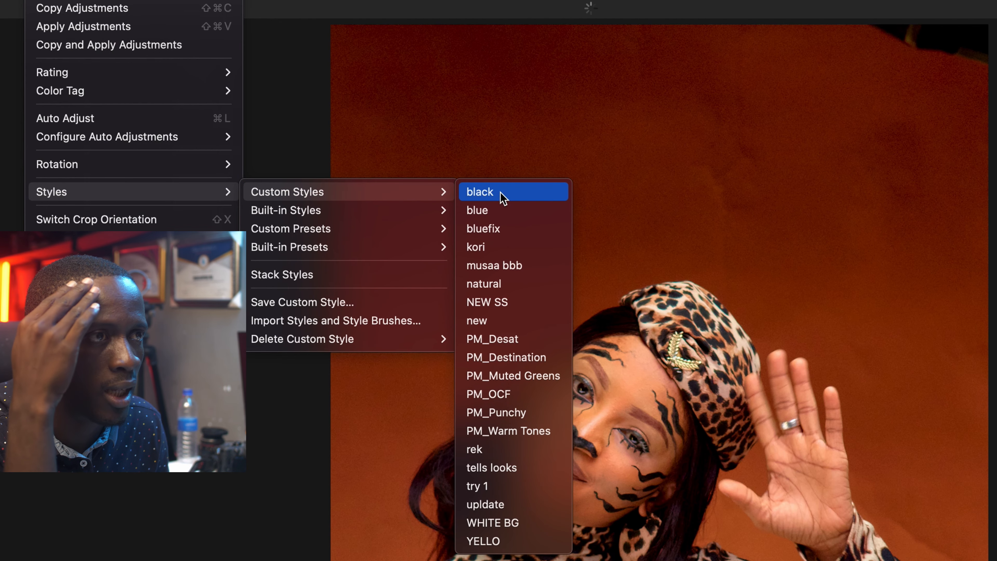
{"action": "mouse_move", "coordinate": [501, 192]}
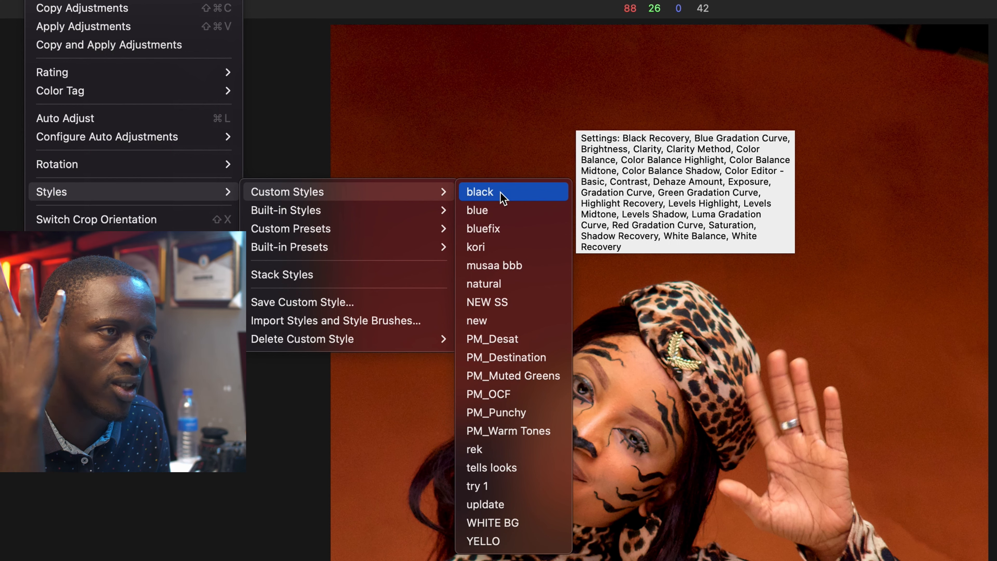
{"action": "left_click", "coordinate": [502, 192]}
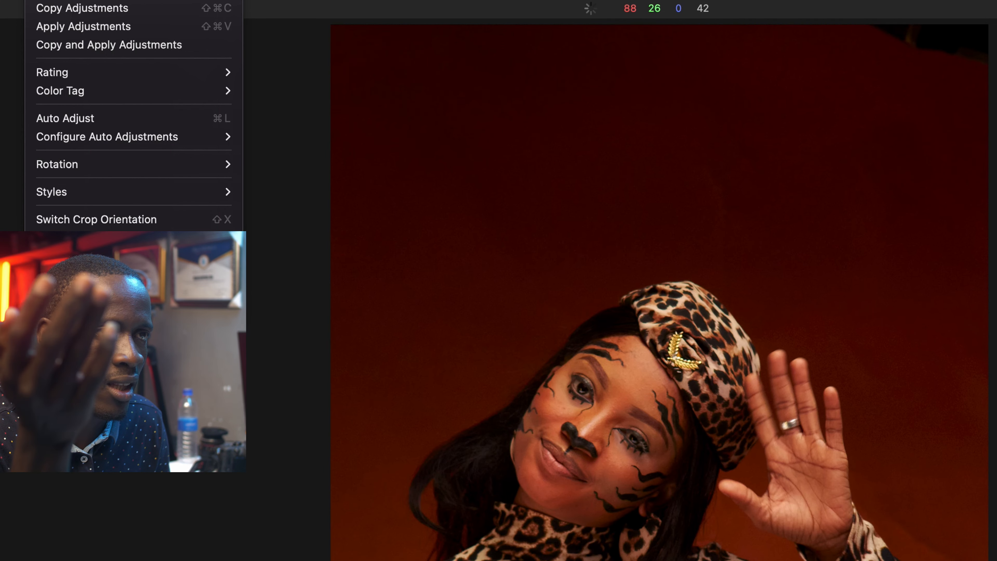
{"action": "mouse_move", "coordinate": [167, 196]}
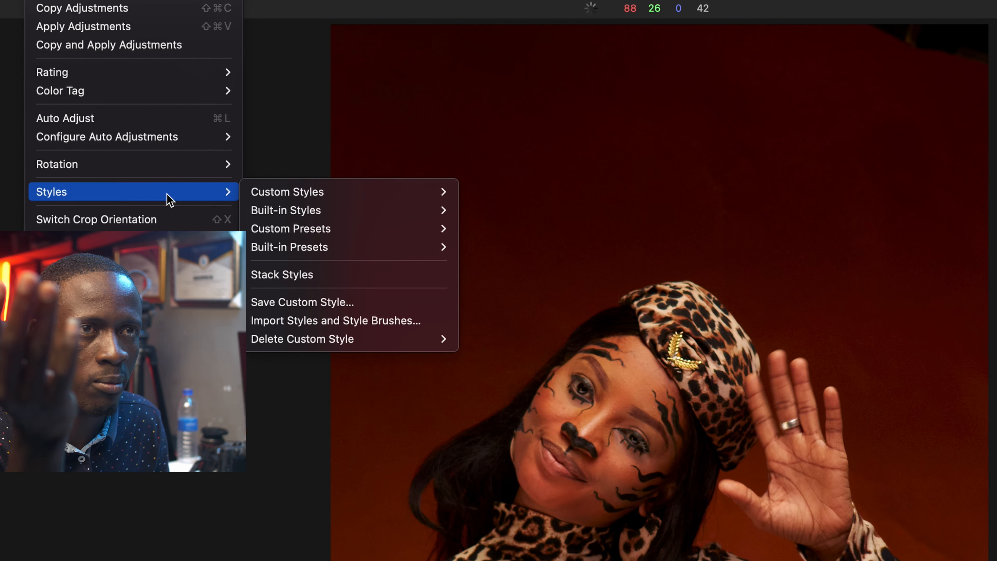
{"action": "mouse_move", "coordinate": [408, 196]}
{"action": "left_click", "coordinate": [481, 193]}
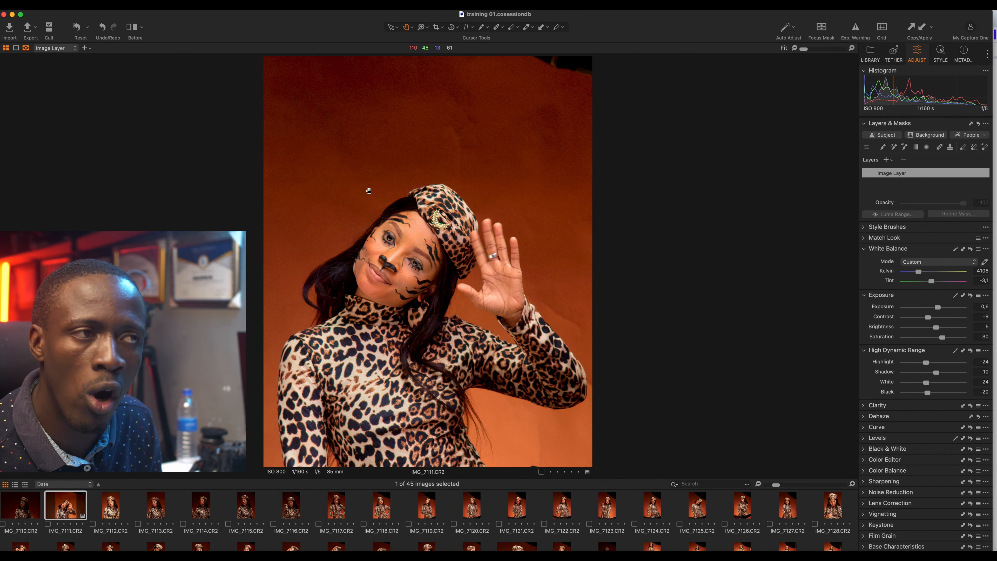
{"action": "left_click", "coordinate": [147, 7]}
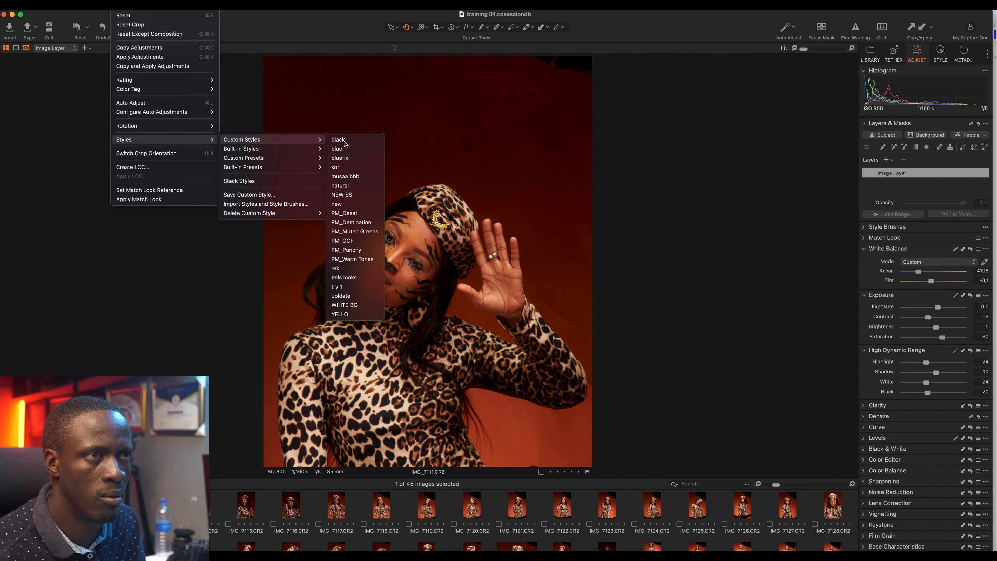
{"action": "left_click", "coordinate": [338, 140]}
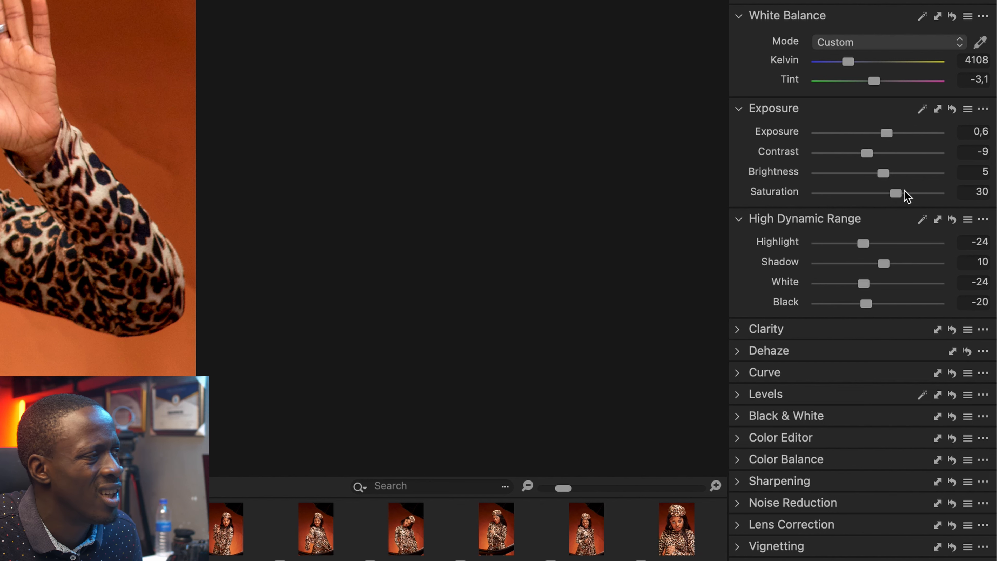
Step: Raise Saturation to 42, set white balance to 4050 K, and pull Highlight to -100
{"action": "left_click_drag", "start_coordinate": [904, 190], "coordinate": [906, 191]}
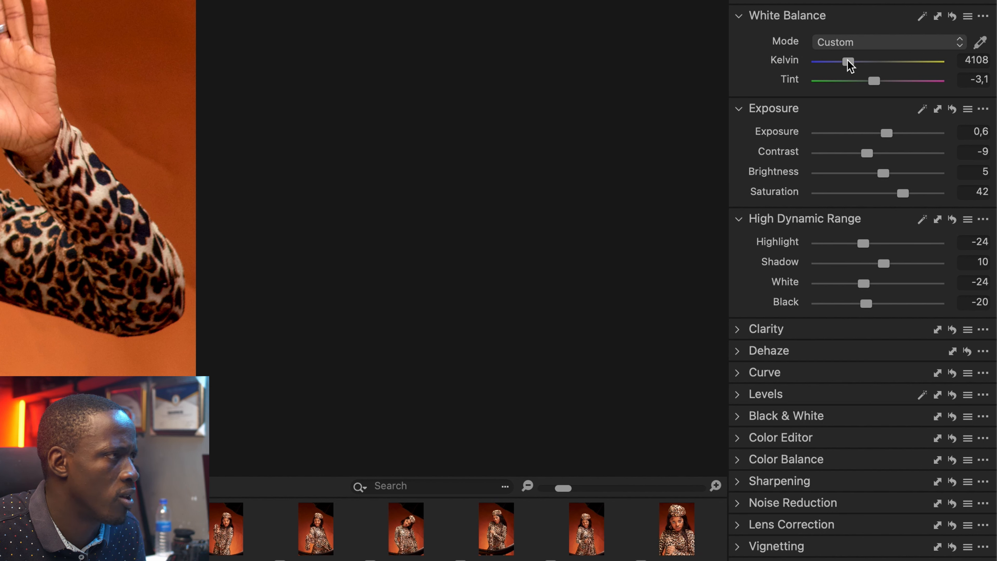
{"action": "left_click_drag", "start_coordinate": [848, 61], "coordinate": [843, 61]}
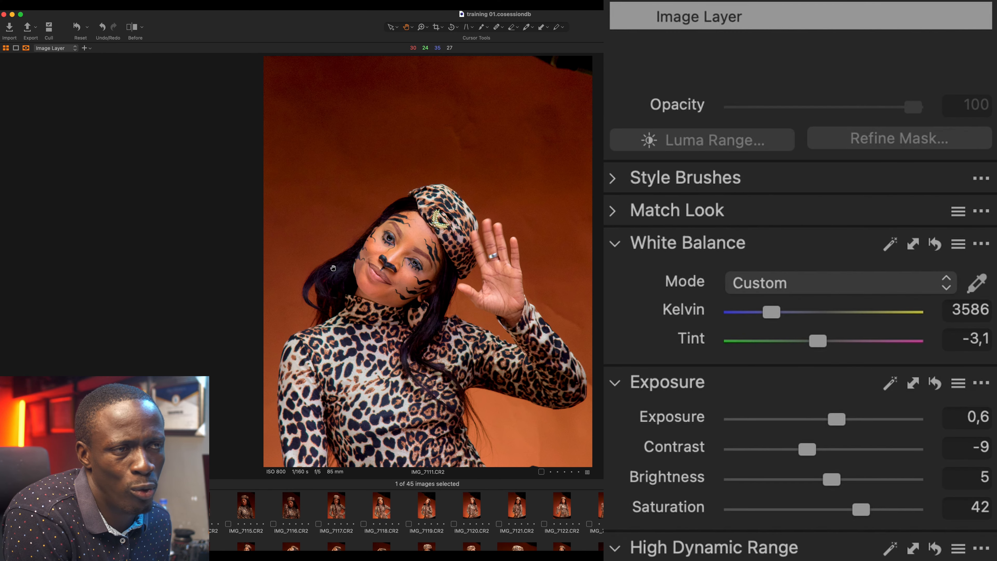
{"action": "left_click_drag", "start_coordinate": [772, 315], "coordinate": [778, 316]}
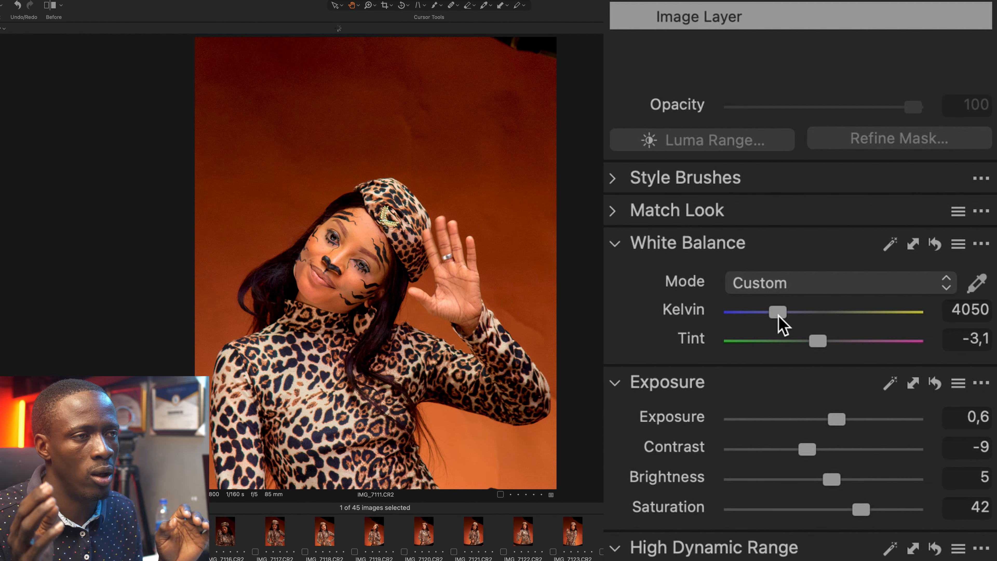
{"action": "scroll", "coordinate": [652, 329], "scroll_direction": "down", "scroll_amount": 6}
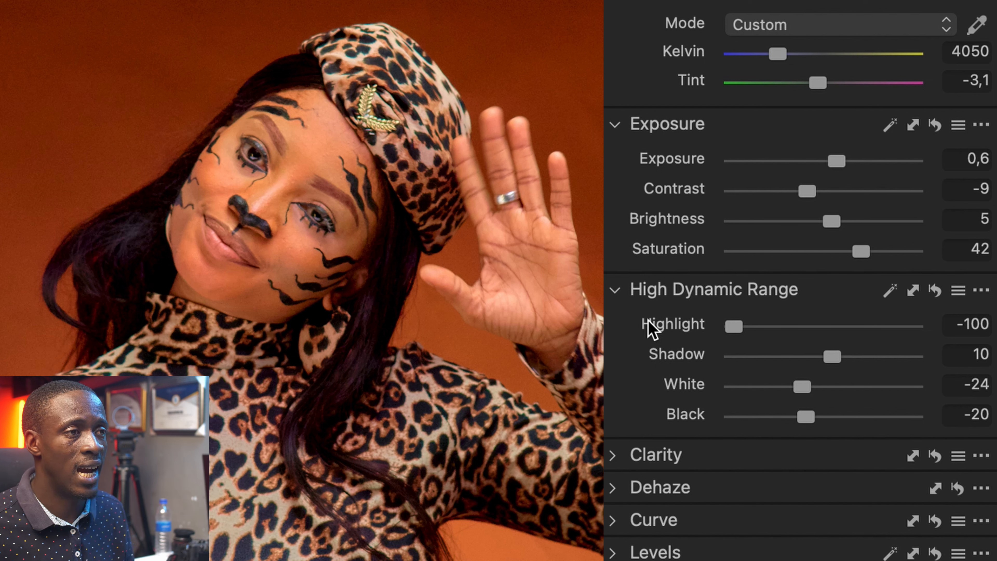
Step: Set Highlight to 26 and White to -100, resetting Shadow and Black to 0
{"action": "double_click", "coordinate": [733, 327]}
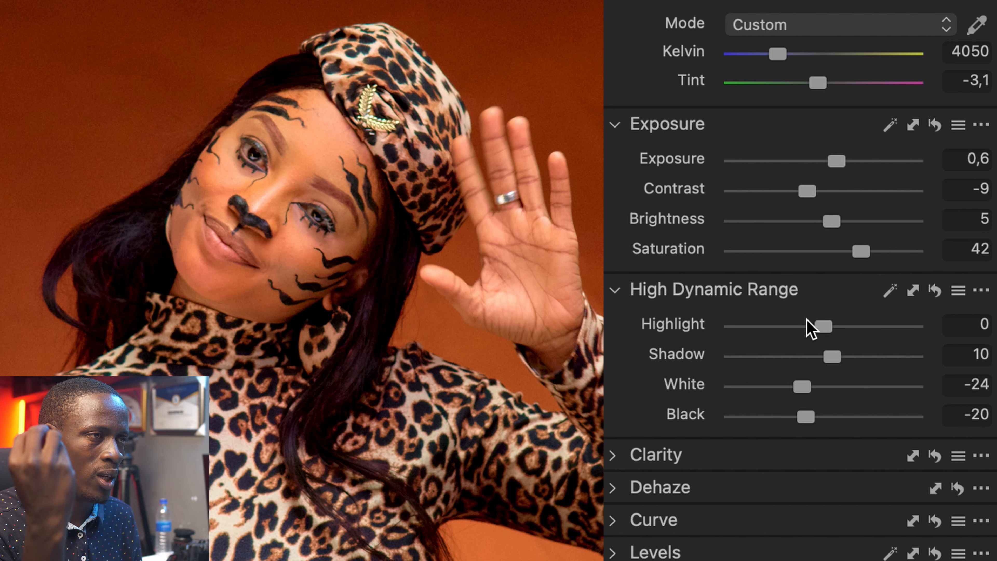
{"action": "left_click", "coordinate": [857, 326]}
{"action": "left_click_drag", "start_coordinate": [858, 326], "coordinate": [847, 326]}
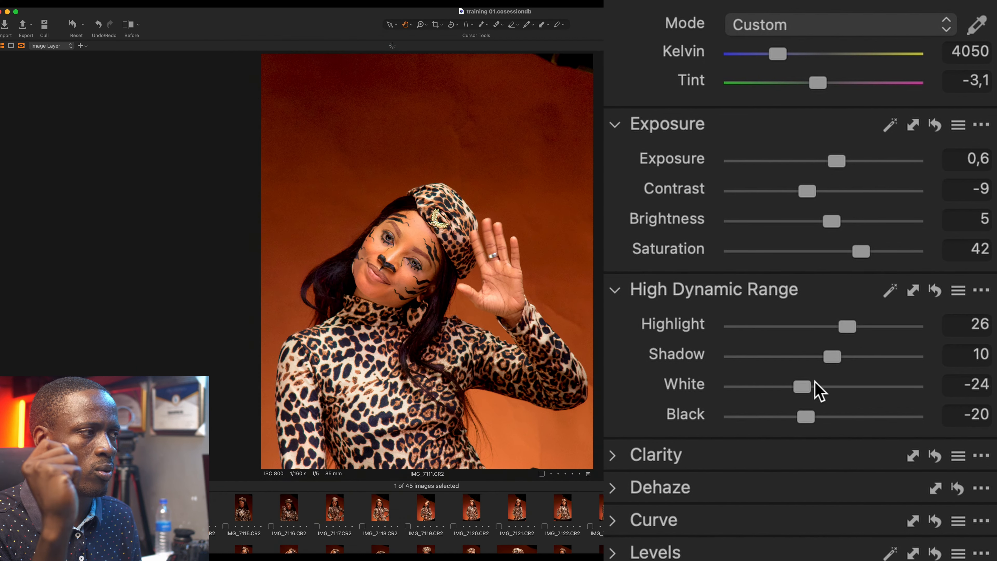
{"action": "left_click_drag", "start_coordinate": [802, 386], "coordinate": [733, 386]}
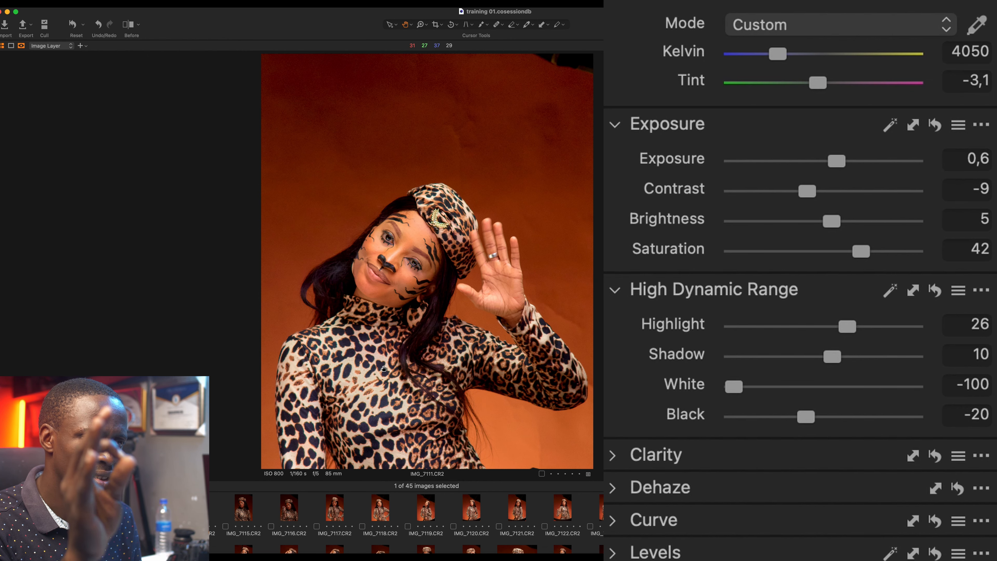
{"action": "double_click", "coordinate": [837, 355]}
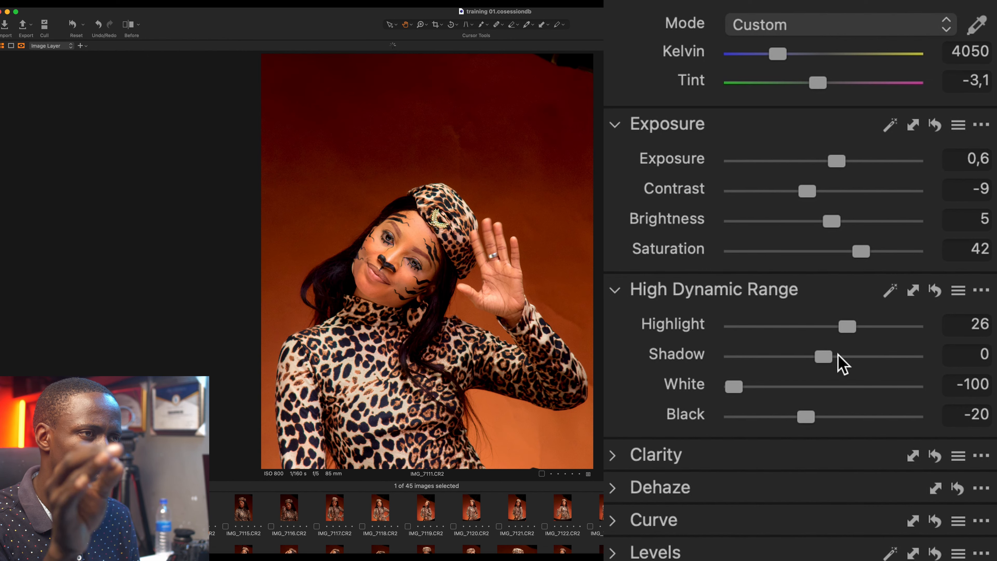
{"action": "double_click", "coordinate": [810, 417]}
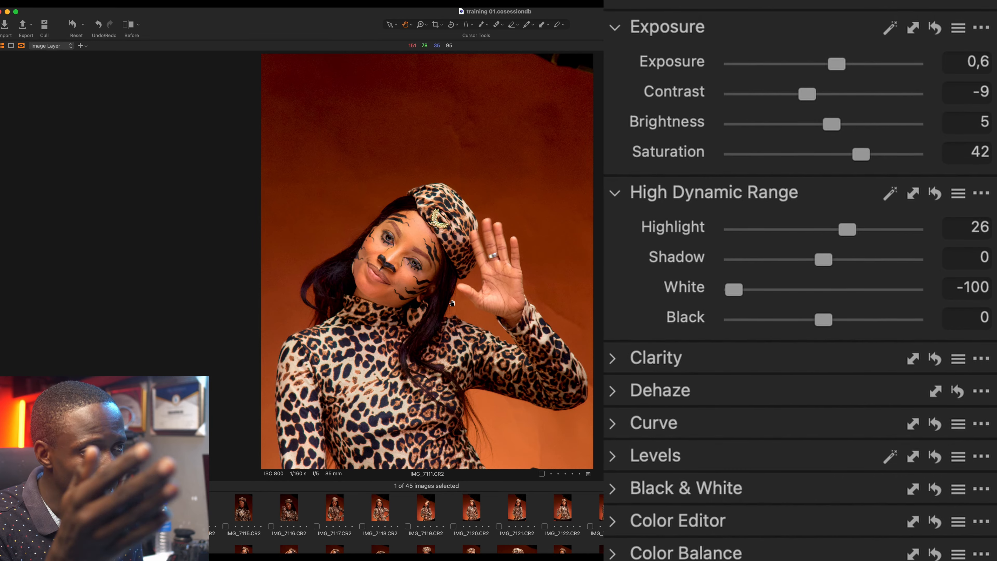
Step: Zoom to the face and raise Natural Clarity from -10 to 9, leaving Structure 0
{"action": "left_click", "coordinate": [612, 268]}
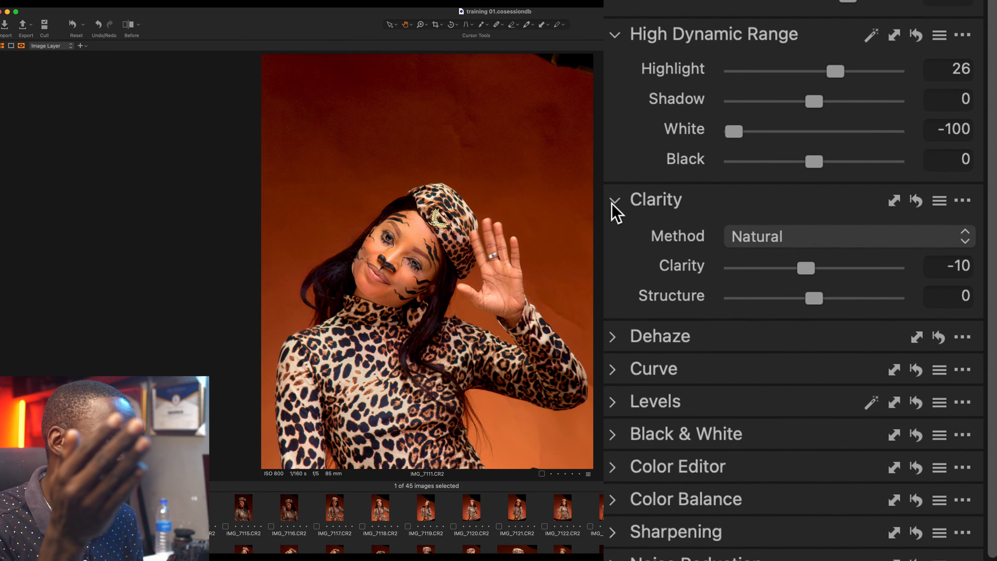
{"action": "left_click", "coordinate": [384, 263]}
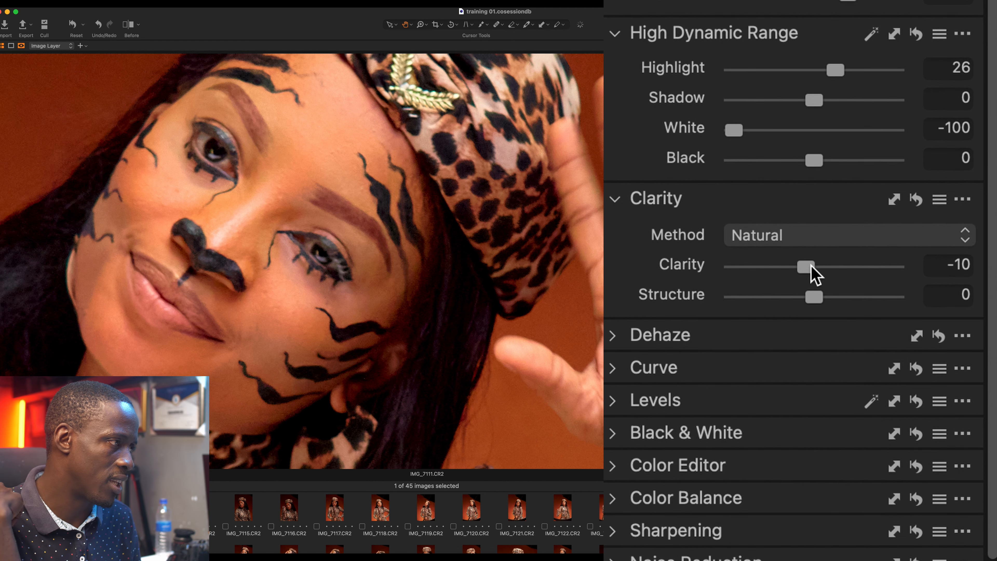
{"action": "left_click_drag", "start_coordinate": [807, 267], "coordinate": [812, 267]}
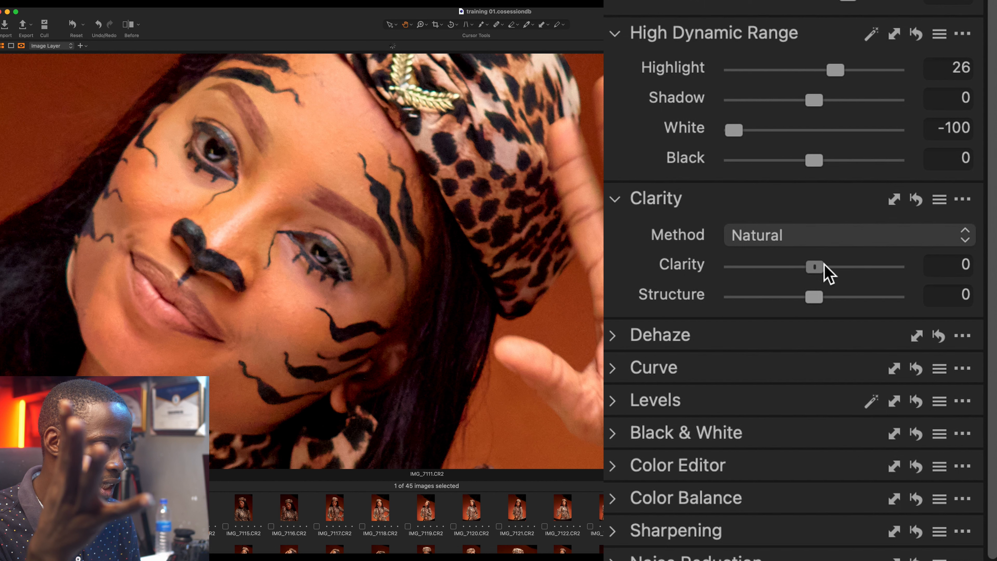
{"action": "left_click_drag", "start_coordinate": [823, 265], "coordinate": [830, 266]}
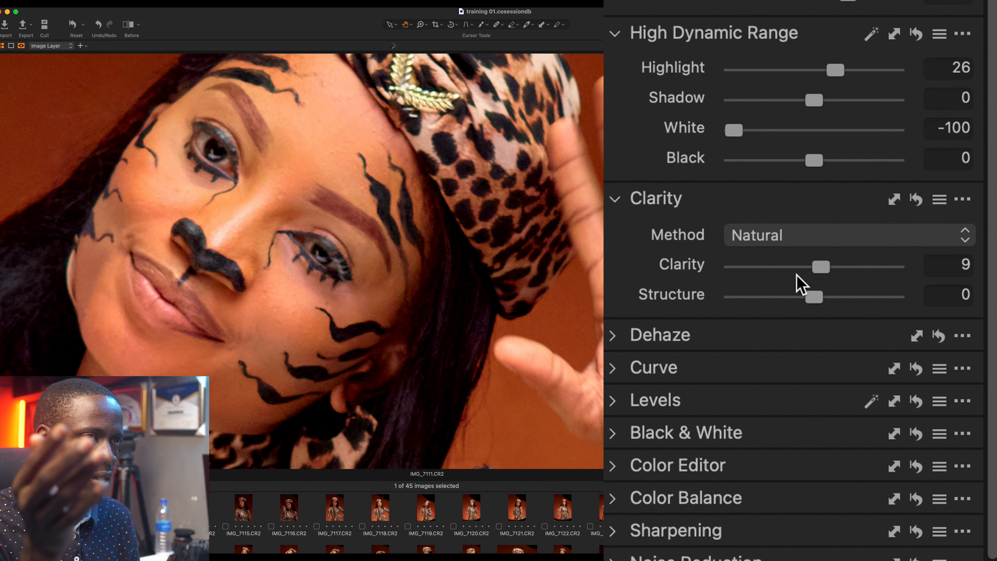
{"action": "scroll", "coordinate": [827, 286], "scroll_direction": "down", "scroll_amount": 1}
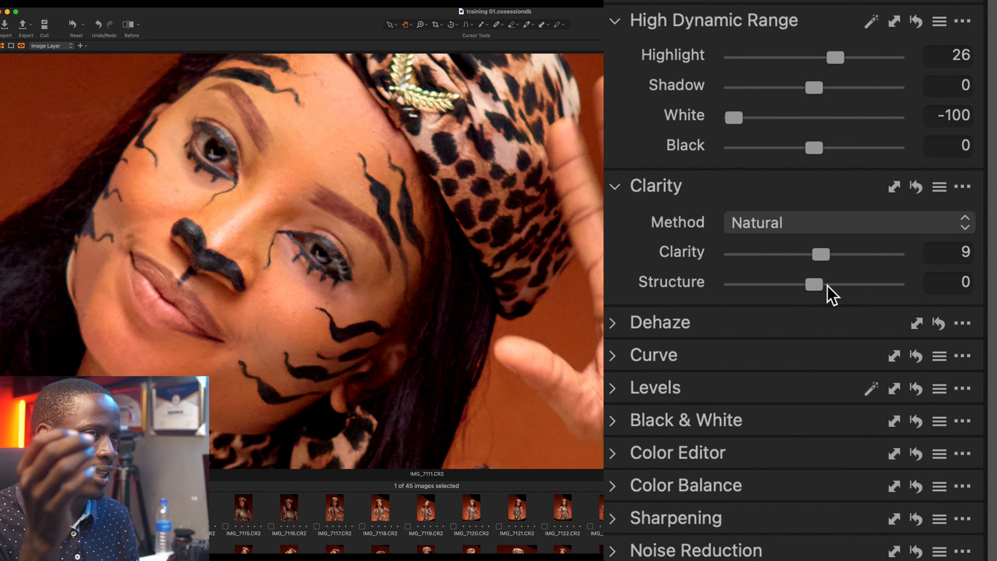
{"action": "left_click", "coordinate": [501, 313]}
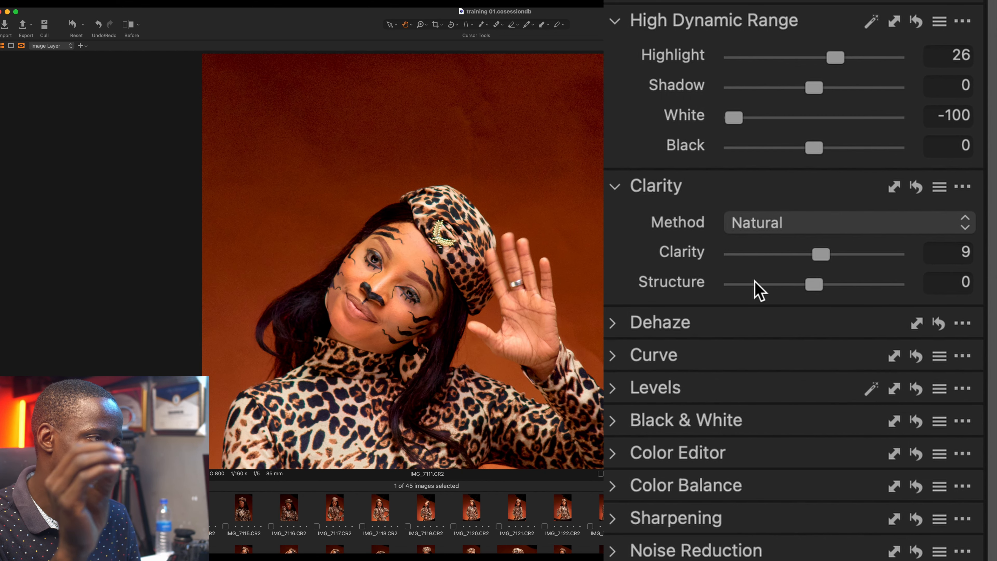
{"action": "scroll", "coordinate": [742, 287], "scroll_direction": "down", "scroll_amount": 3}
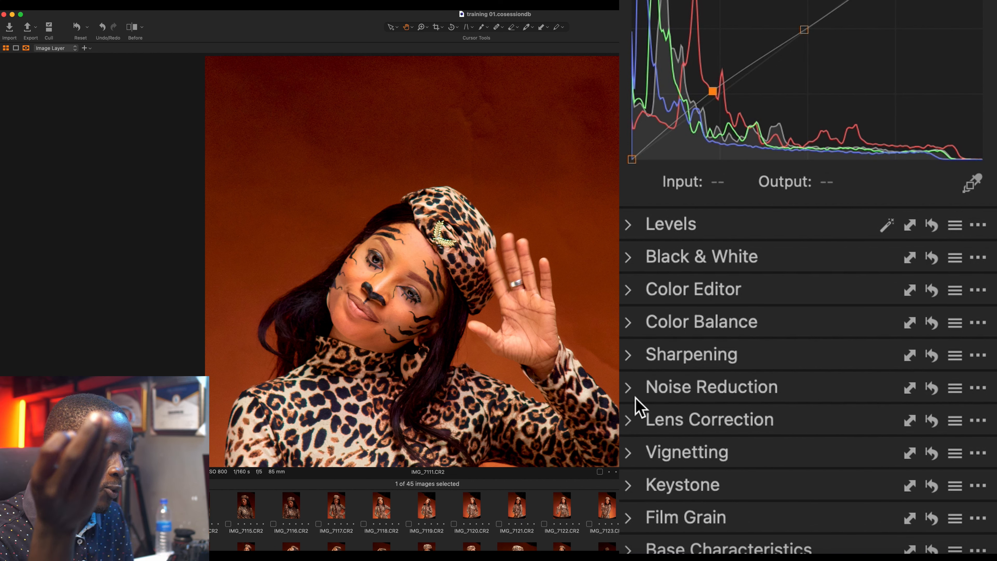
Step: Set noise reduction Luminance 75 and Details 8, then sharpening Amount 378
{"action": "left_click", "coordinate": [635, 387]}
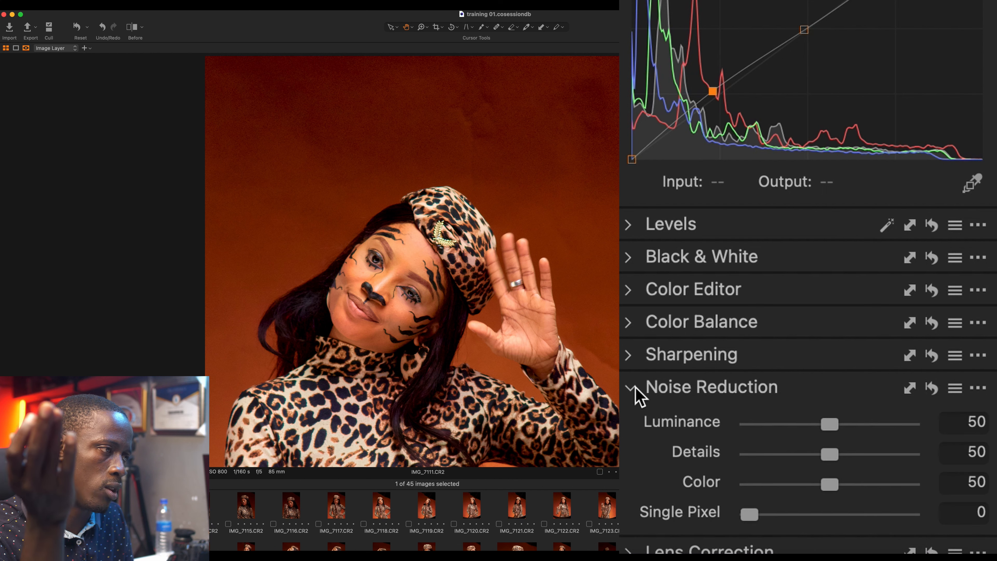
{"action": "scroll", "coordinate": [487, 342], "scroll_direction": "down", "scroll_amount": 3}
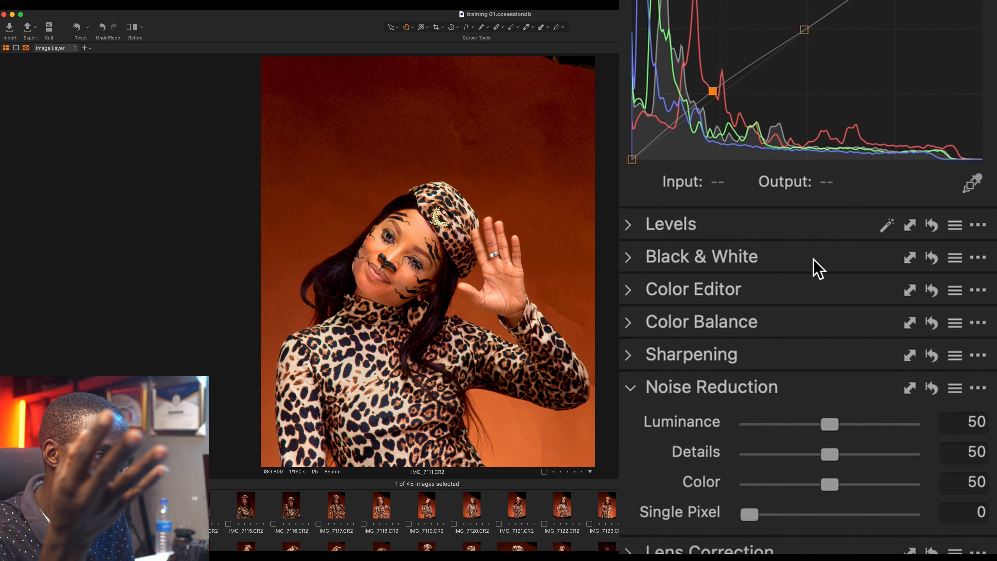
{"action": "scroll", "coordinate": [814, 267], "scroll_direction": "down", "scroll_amount": 3}
{"action": "left_click", "coordinate": [867, 292]}
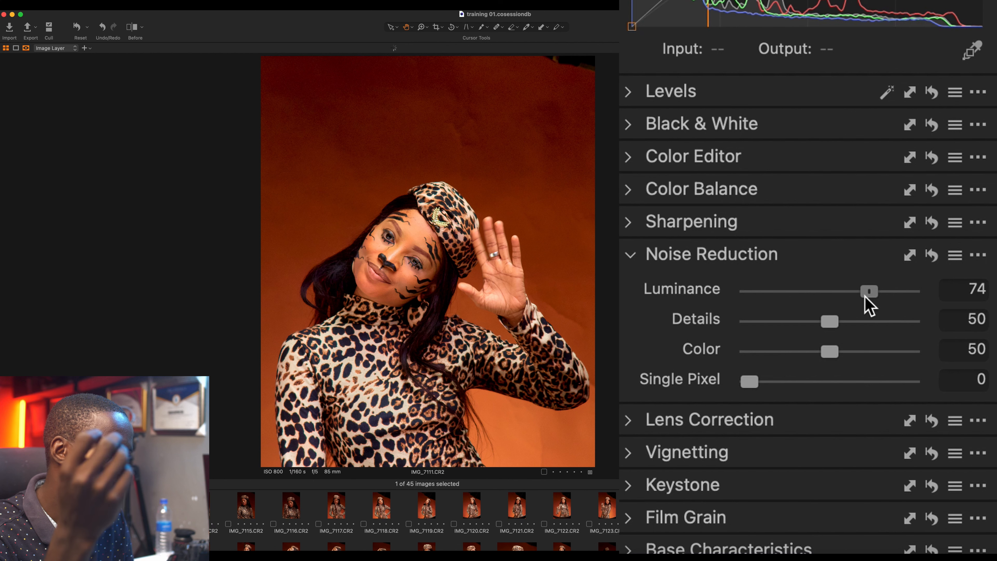
{"action": "left_click_drag", "start_coordinate": [865, 298], "coordinate": [866, 298]}
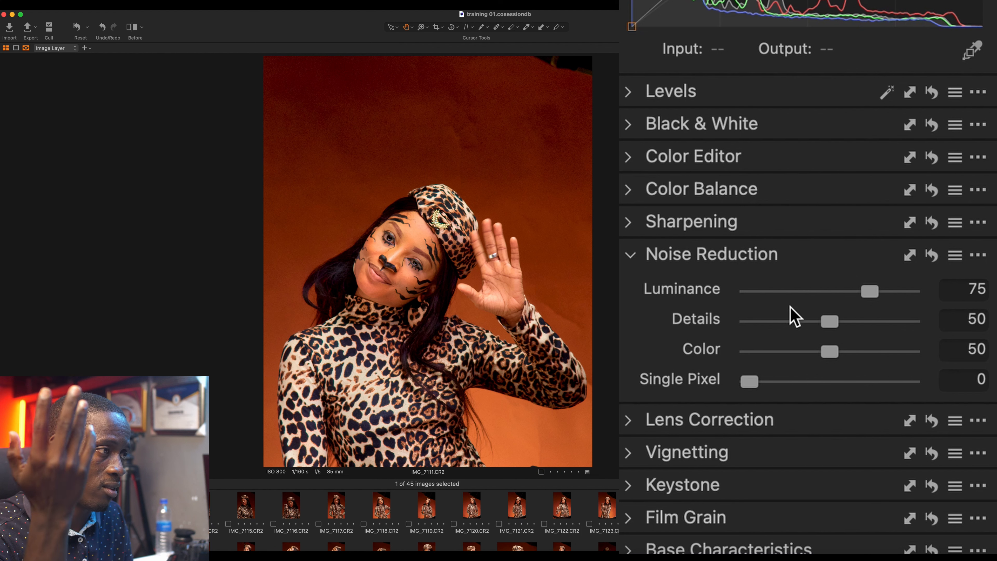
{"action": "left_click_drag", "start_coordinate": [789, 322], "coordinate": [762, 322]}
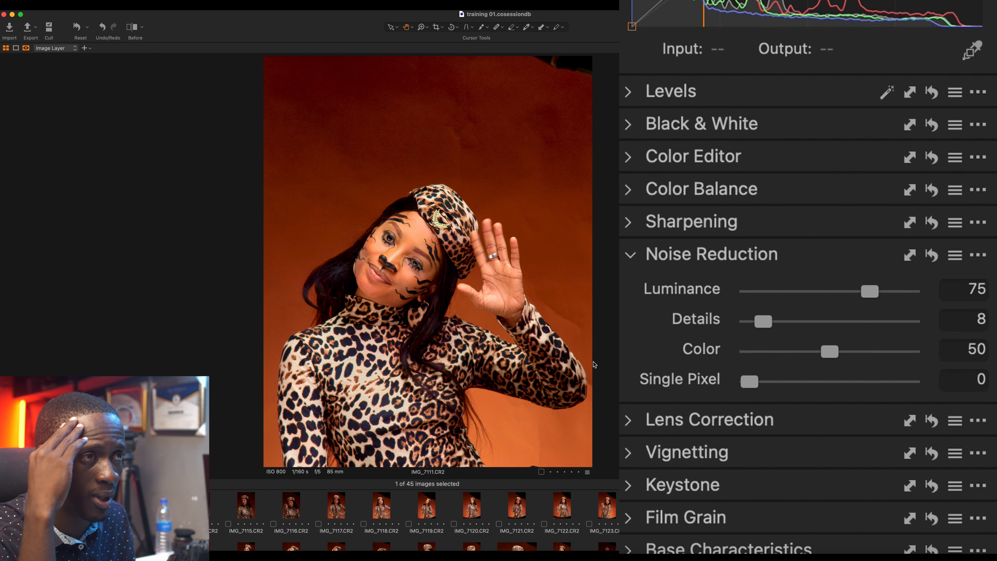
{"action": "left_click", "coordinate": [635, 218]}
{"action": "left_click_drag", "start_coordinate": [801, 262], "coordinate": [811, 259]}
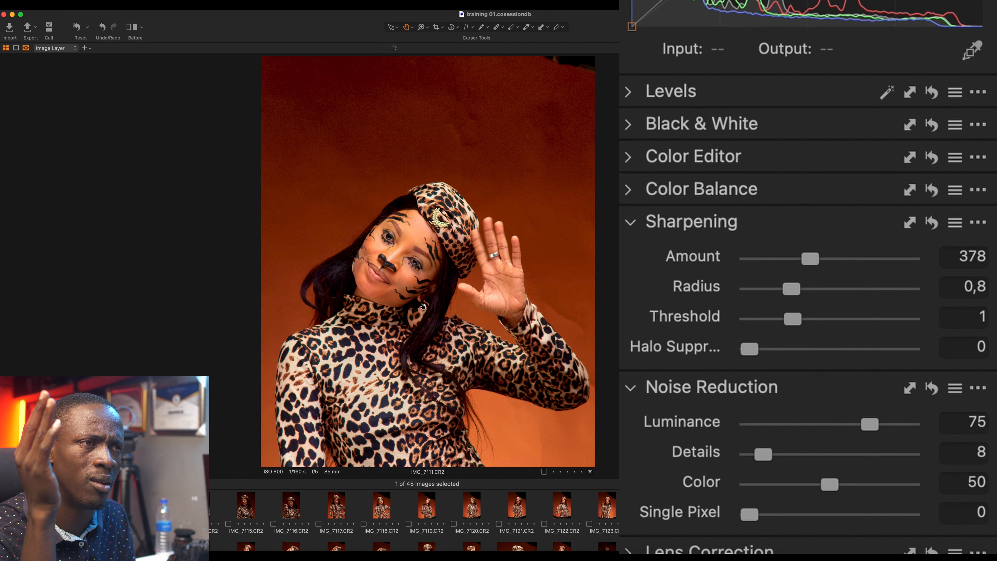
Step: Copy IMG_7111's adjustments and open the unedited IMG_7112 in the viewer
{"action": "scroll", "coordinate": [424, 306], "scroll_direction": "up", "scroll_amount": 3}
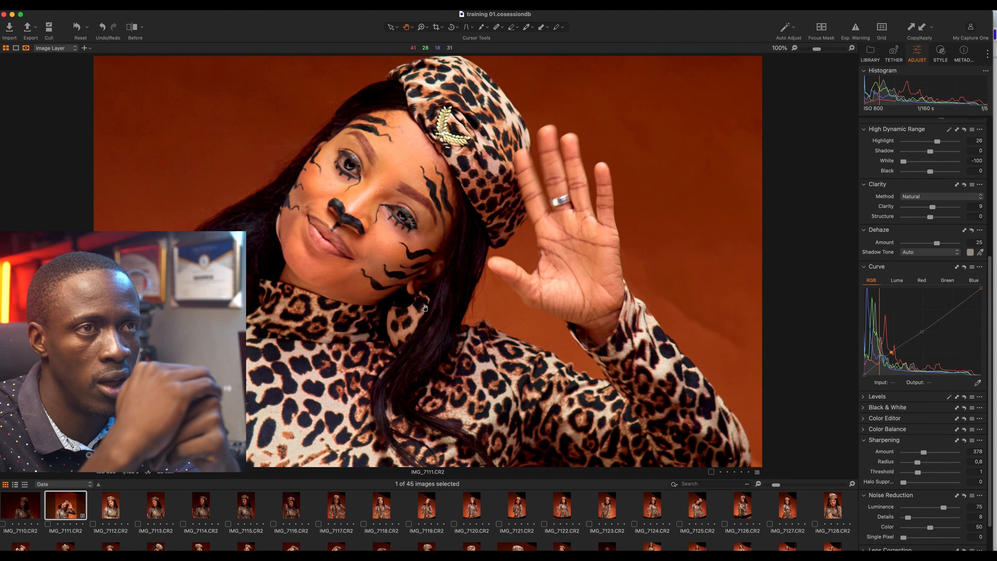
{"action": "scroll", "coordinate": [407, 323], "scroll_direction": "down", "scroll_amount": 3}
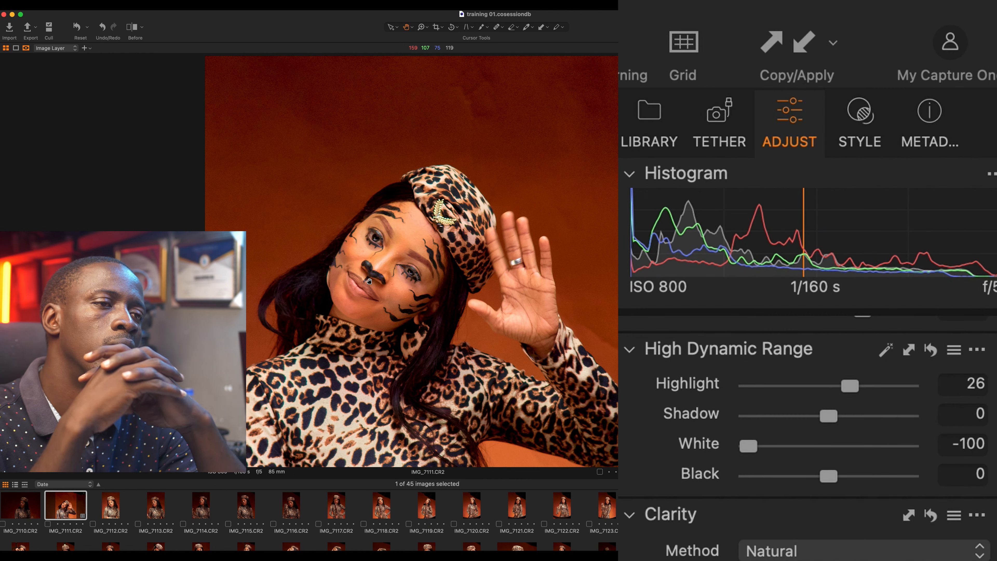
{"action": "left_click", "coordinate": [776, 46]}
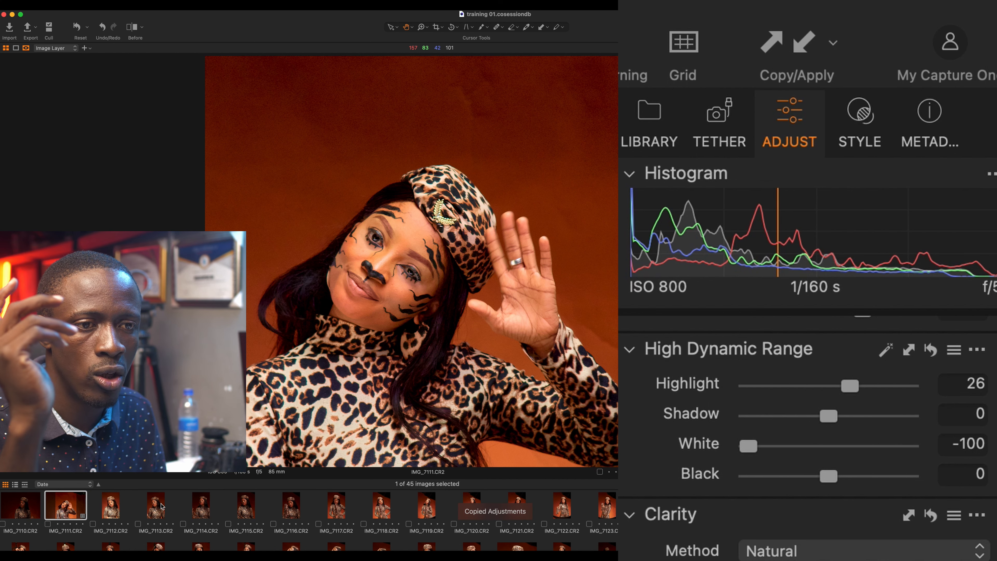
{"action": "left_click", "coordinate": [112, 506]}
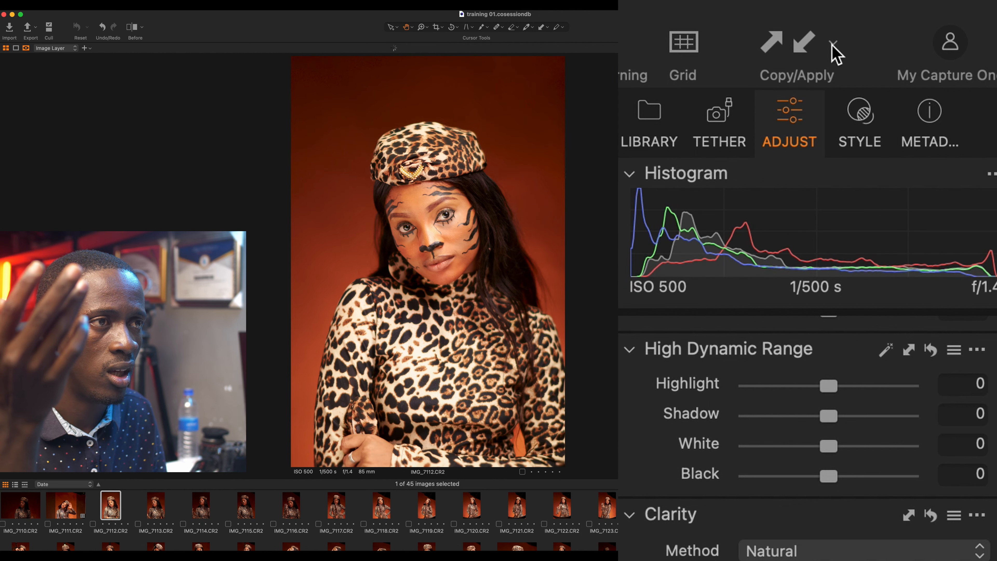
Step: Apply the copied adjustments to IMG_7112 and reset its Exposure to 0
{"action": "left_click", "coordinate": [806, 42]}
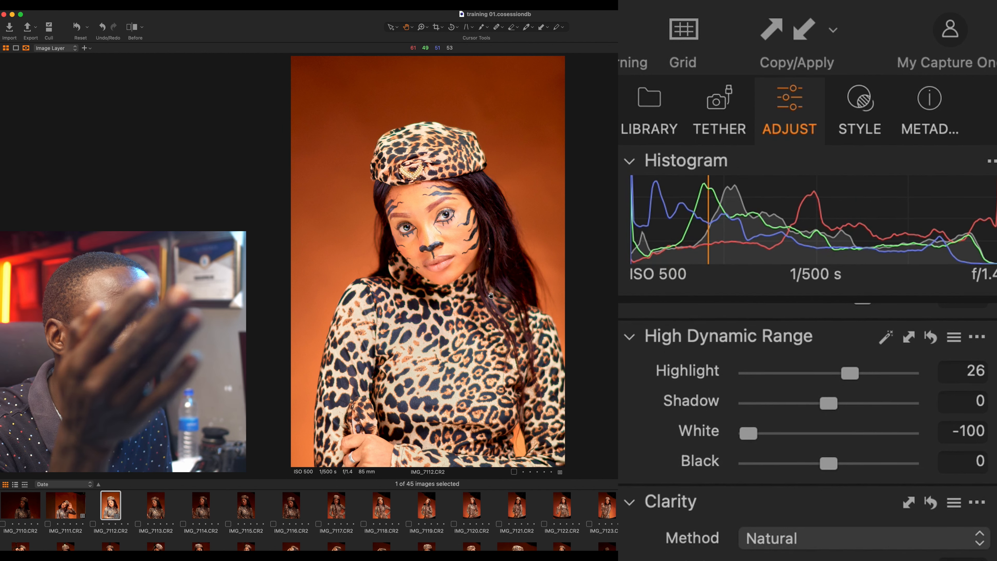
{"action": "scroll", "coordinate": [868, 345], "scroll_direction": "up", "scroll_amount": 10}
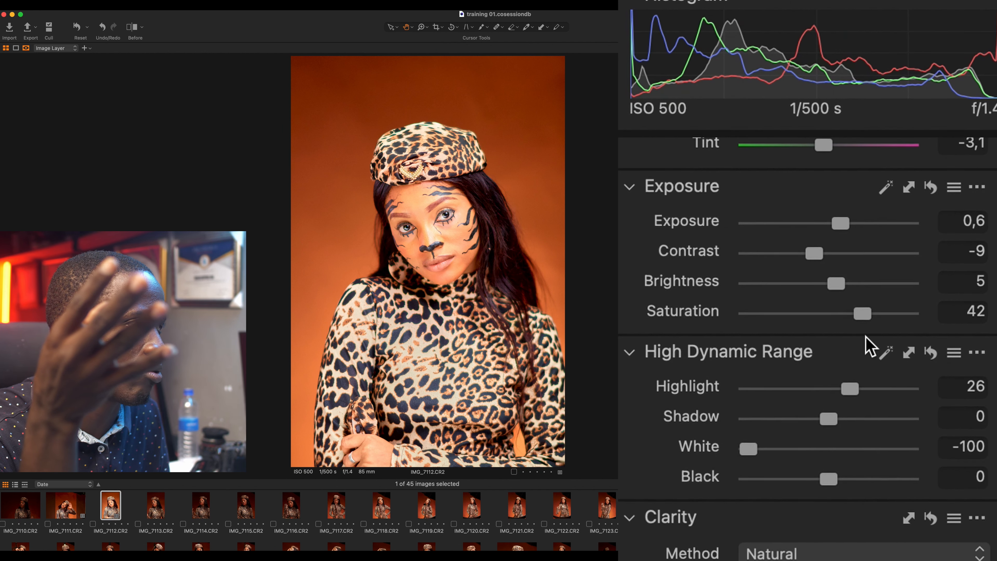
{"action": "double_click", "coordinate": [839, 420]}
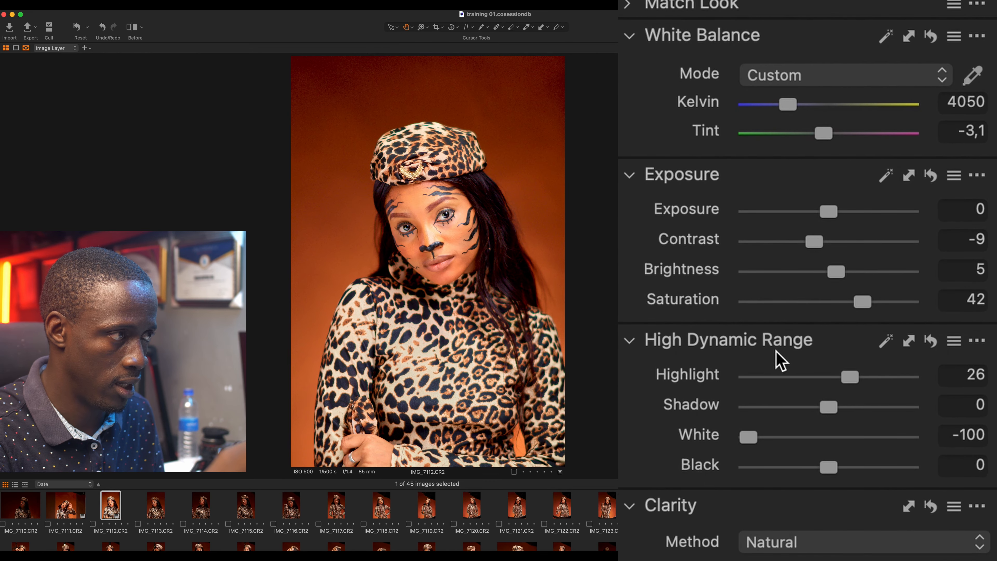
Step: Set Highlight to -48 and White to -51, then zoom in to check the eyes
{"action": "double_click", "coordinate": [850, 377]}
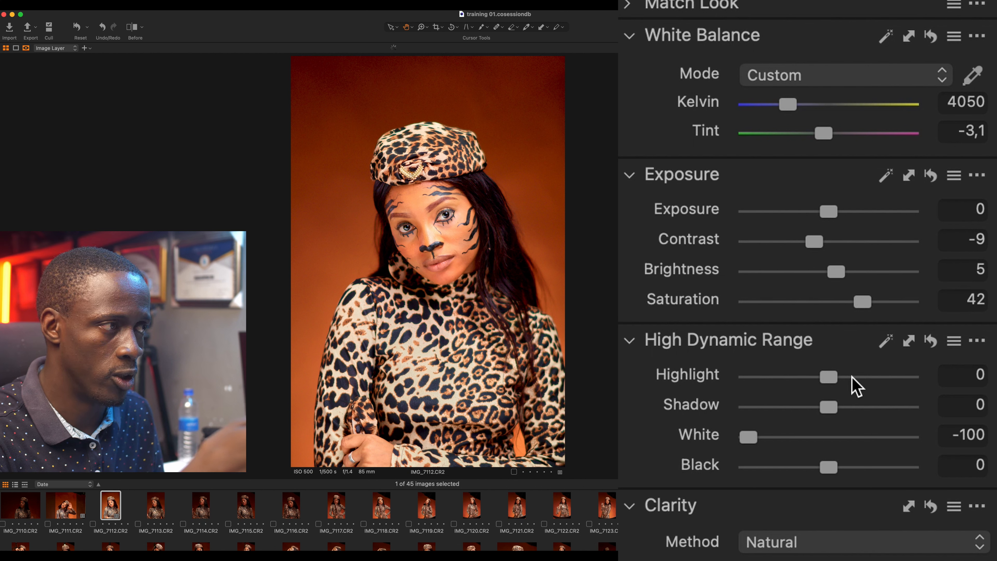
{"action": "left_click", "coordinate": [781, 377]}
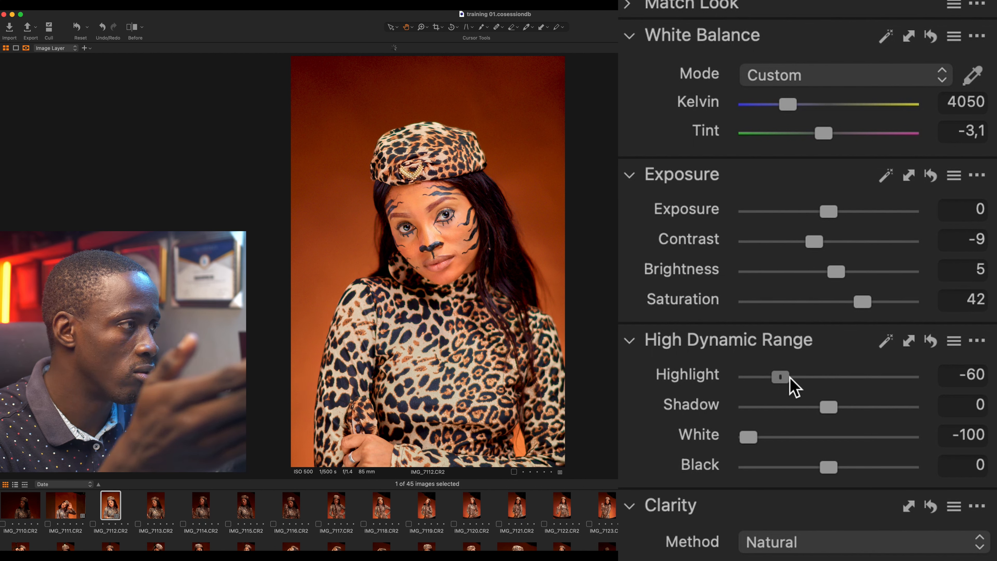
{"action": "left_click_drag", "start_coordinate": [789, 377], "coordinate": [790, 378]}
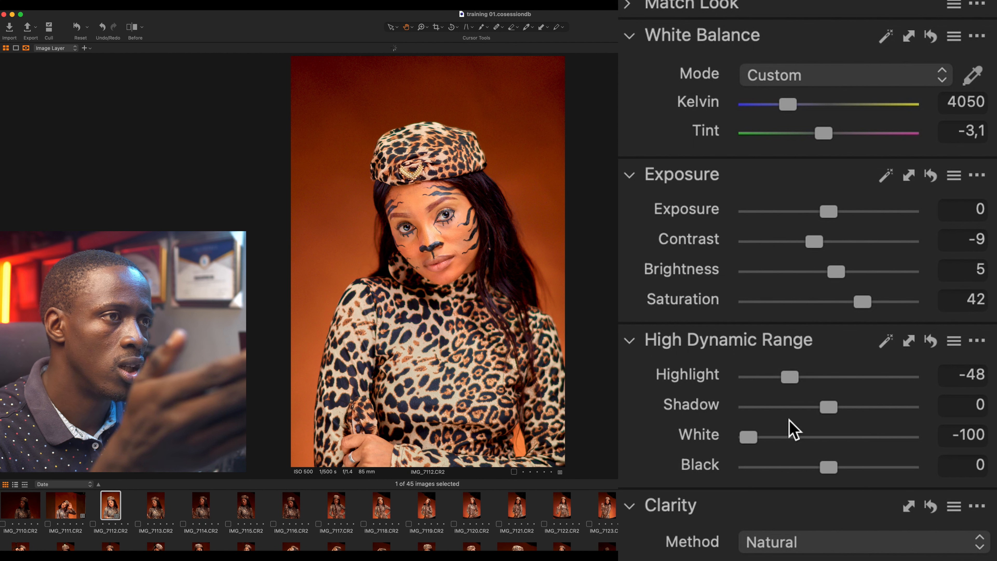
{"action": "left_click", "coordinate": [788, 437]}
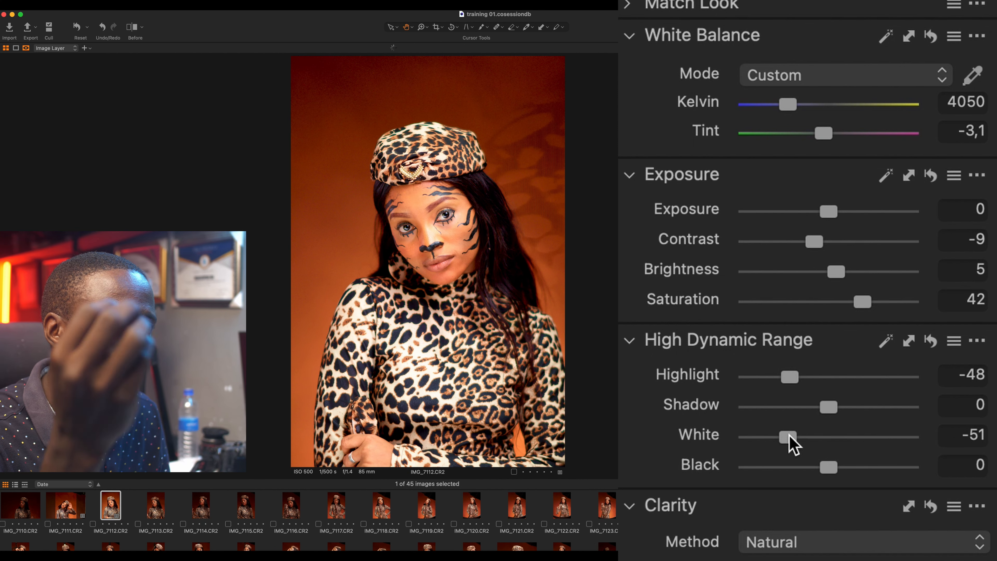
{"action": "scroll", "coordinate": [444, 222], "scroll_direction": "up", "scroll_amount": 8}
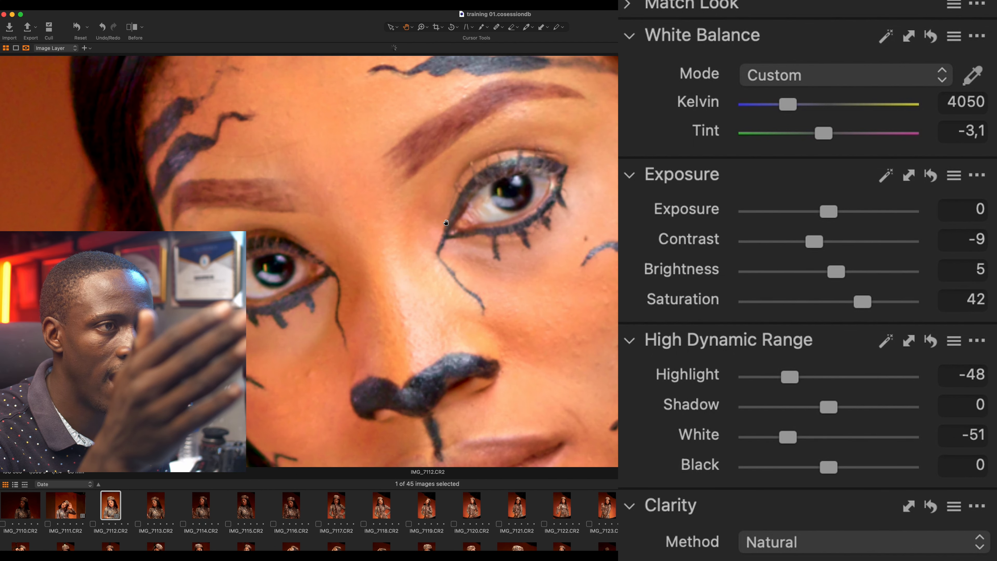
{"action": "scroll", "coordinate": [446, 224], "scroll_direction": "down", "scroll_amount": 5}
{"action": "scroll", "coordinate": [455, 228], "scroll_direction": "up", "scroll_amount": 2}
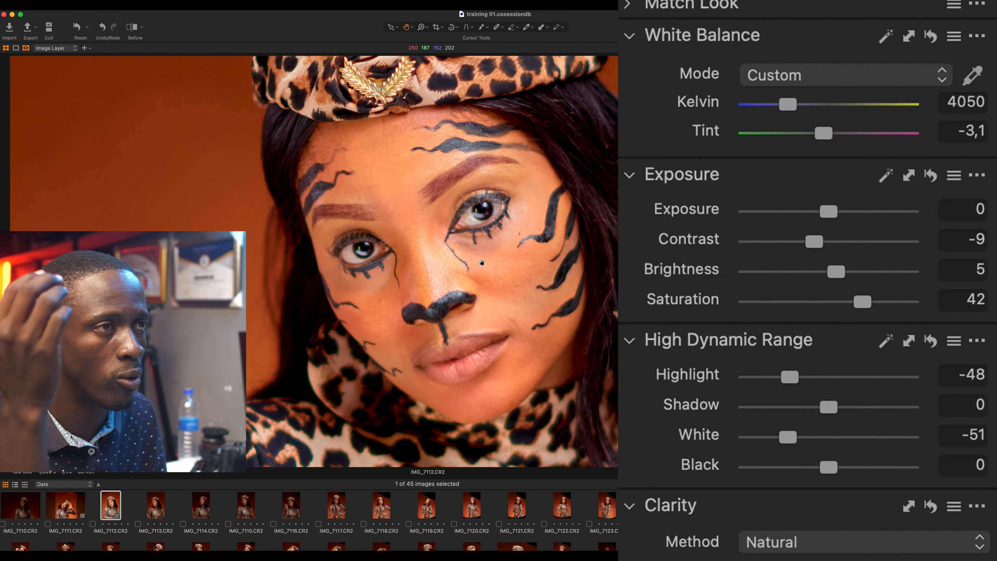
{"action": "scroll", "coordinate": [482, 262], "scroll_direction": "down", "scroll_amount": 5}
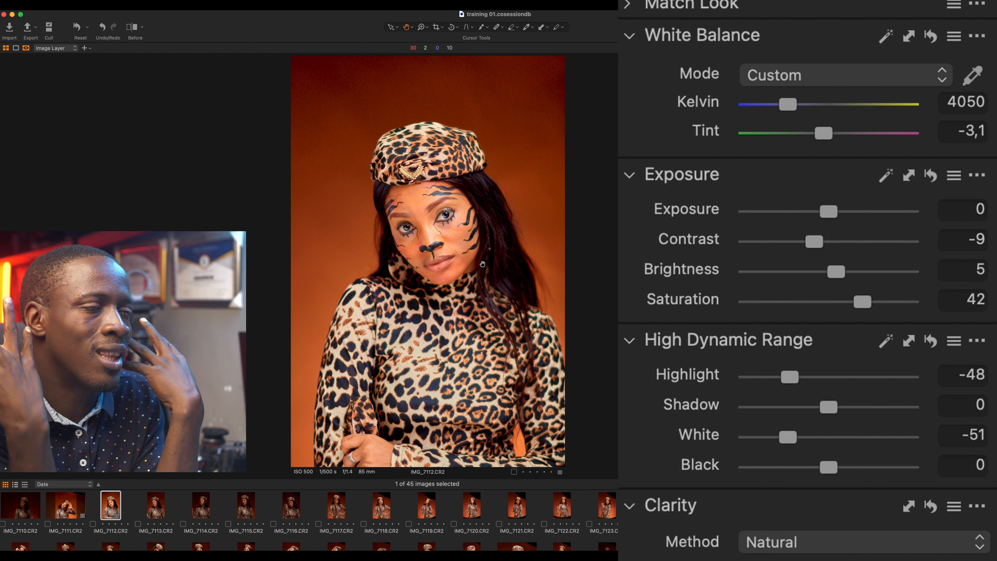
Step: Copy IMG_7112's adjustments and select the other 44 session images to receive them
{"action": "key", "text": "super+shift+c"}
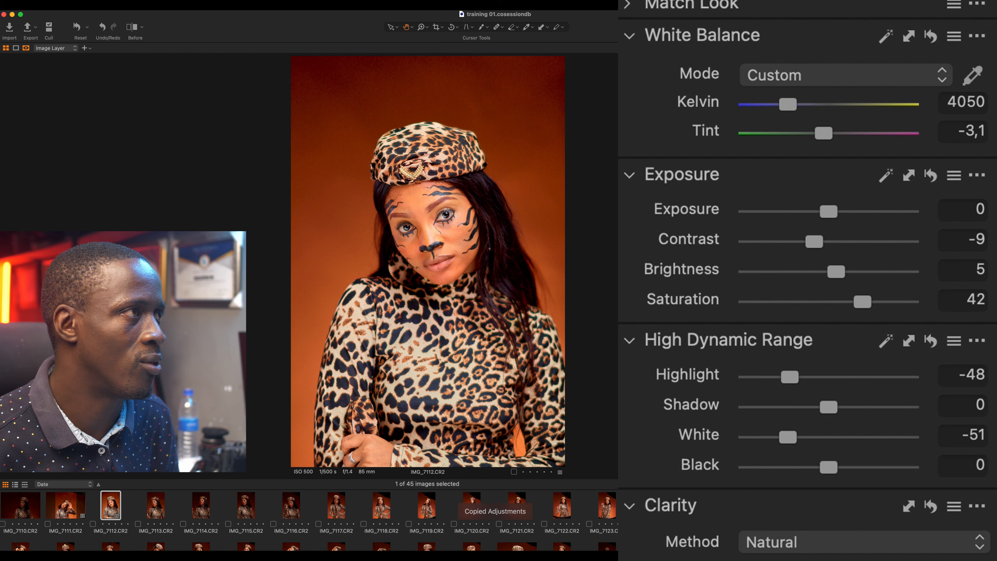
{"action": "key", "text": "Left"}
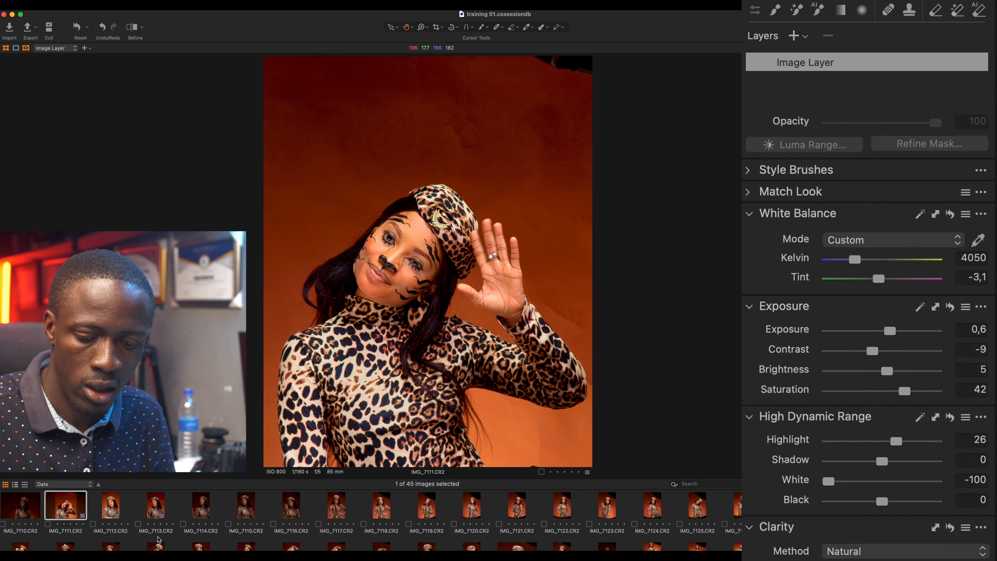
{"action": "key", "text": "super+a"}
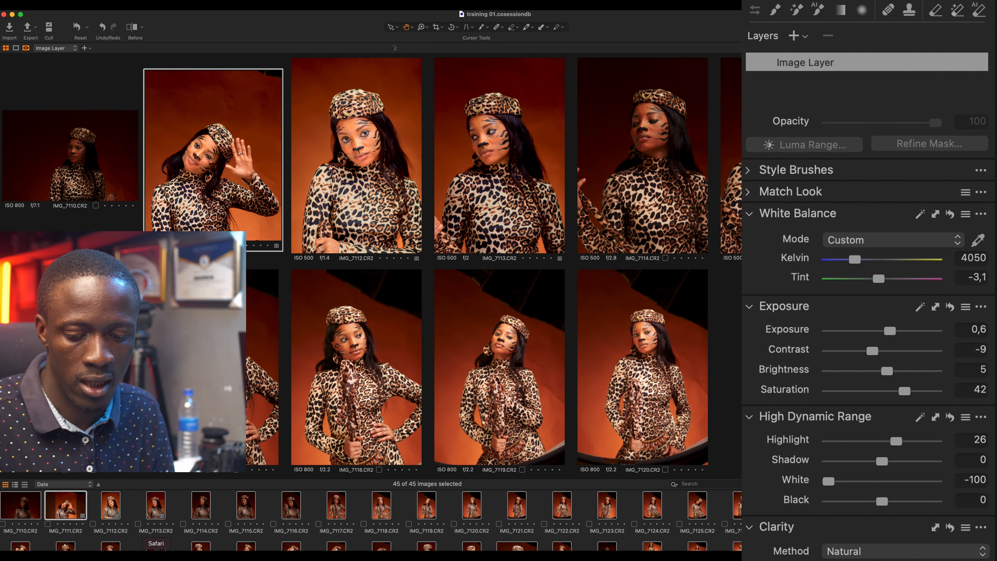
{"action": "left_click", "coordinate": [111, 510], "text": "super"}
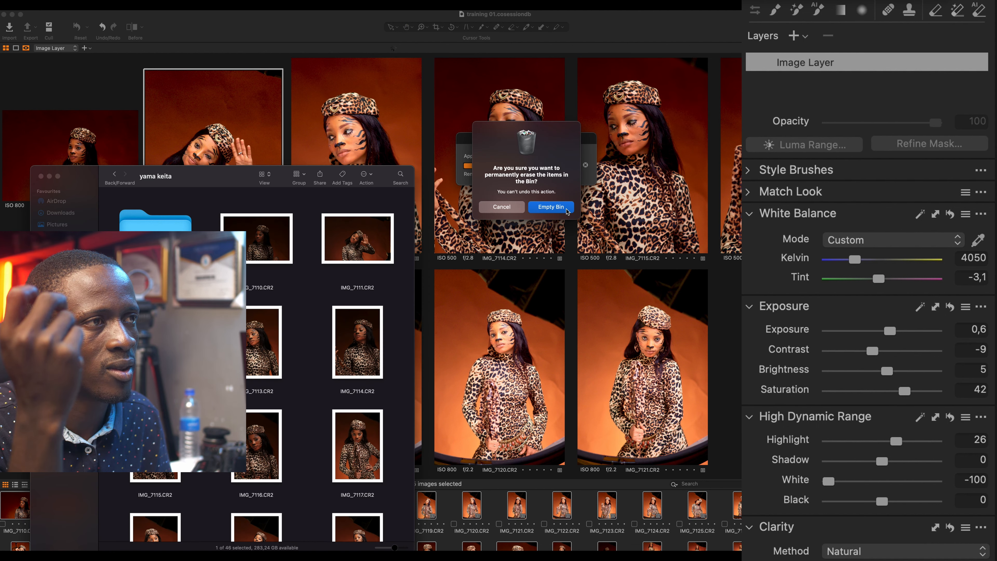
Step: Dismiss the Empty Bin confirmation and minimize the Finder photo folder window
{"action": "left_click", "coordinate": [551, 207]}
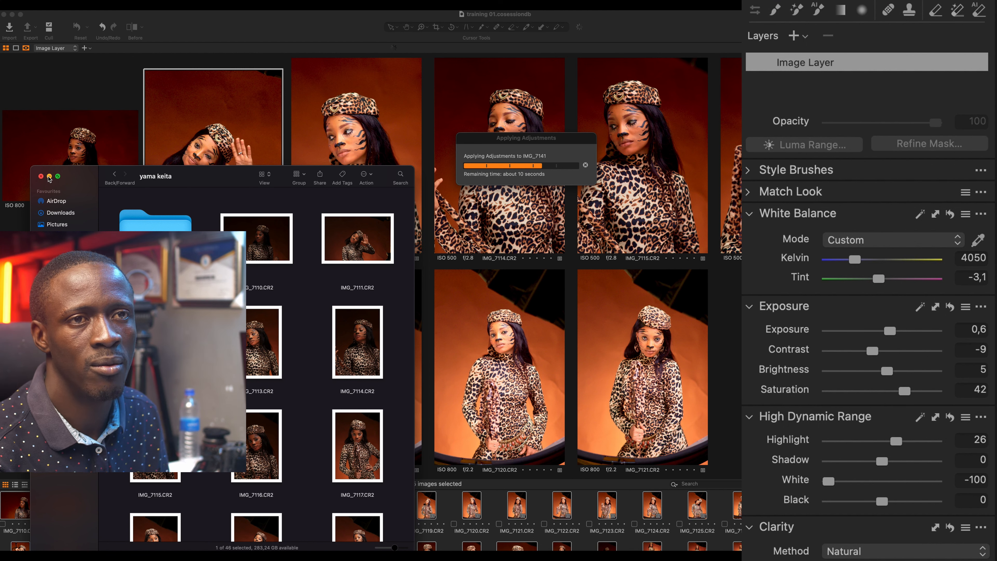
{"action": "left_click", "coordinate": [50, 177]}
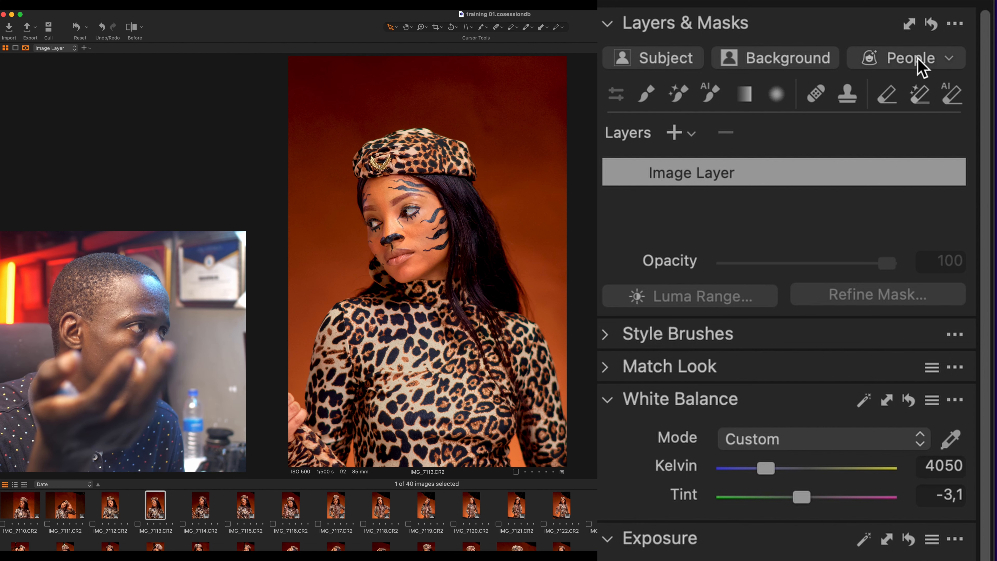
Step: Add an AI Background Mask 1 layer to IMG_7113 from the People mask options
{"action": "left_click", "coordinate": [950, 62]}
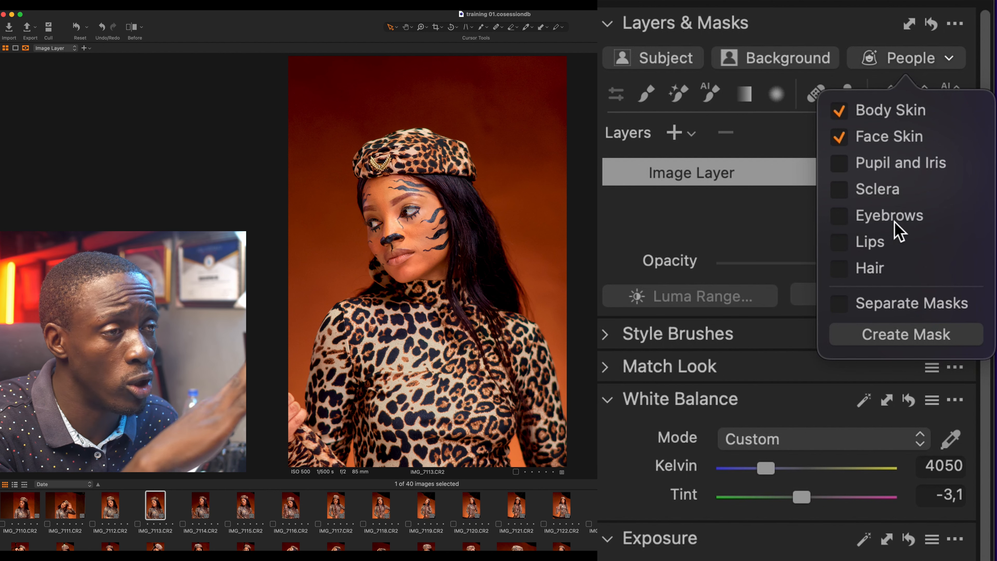
{"action": "left_click", "coordinate": [795, 58]}
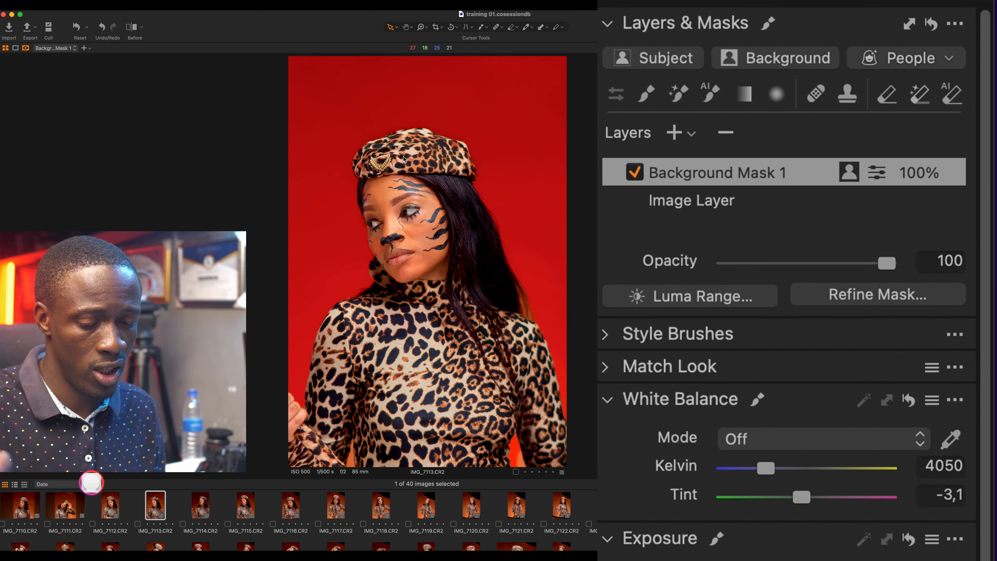
Step: Cycle the mask display with M to check coverage, ending on Never Display Mask
{"action": "key", "text": "m"}
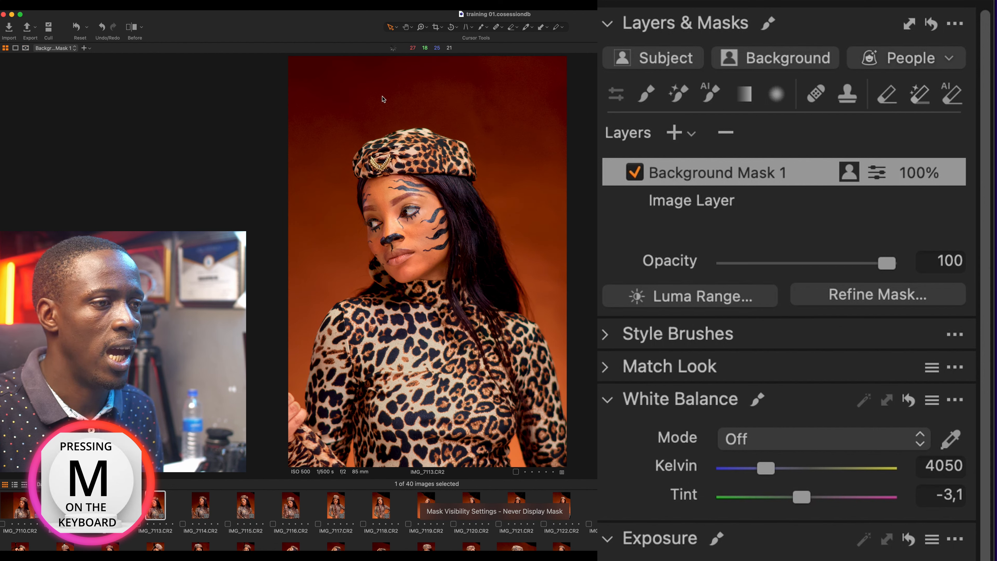
{"action": "key", "text": "m"}
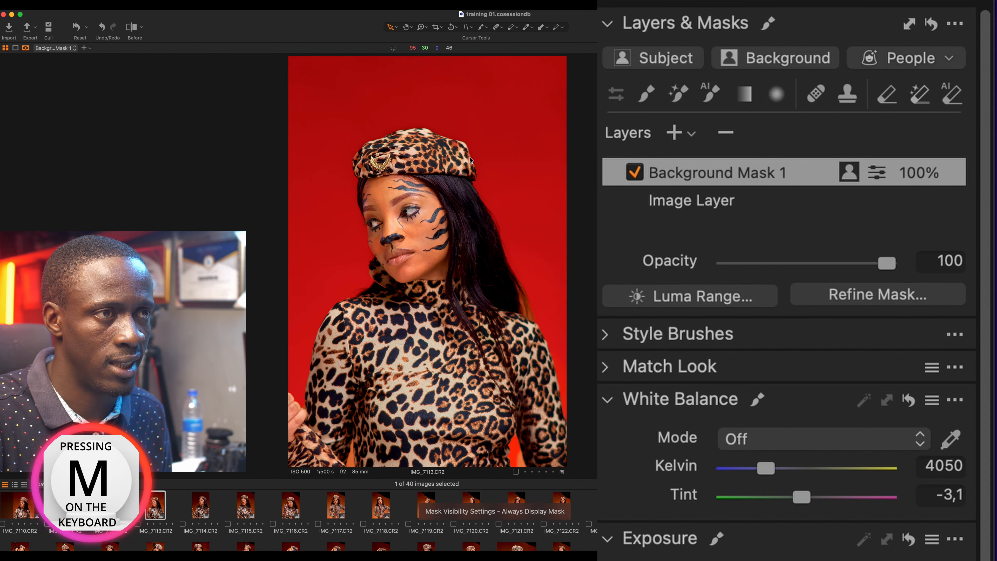
{"action": "key", "text": "m"}
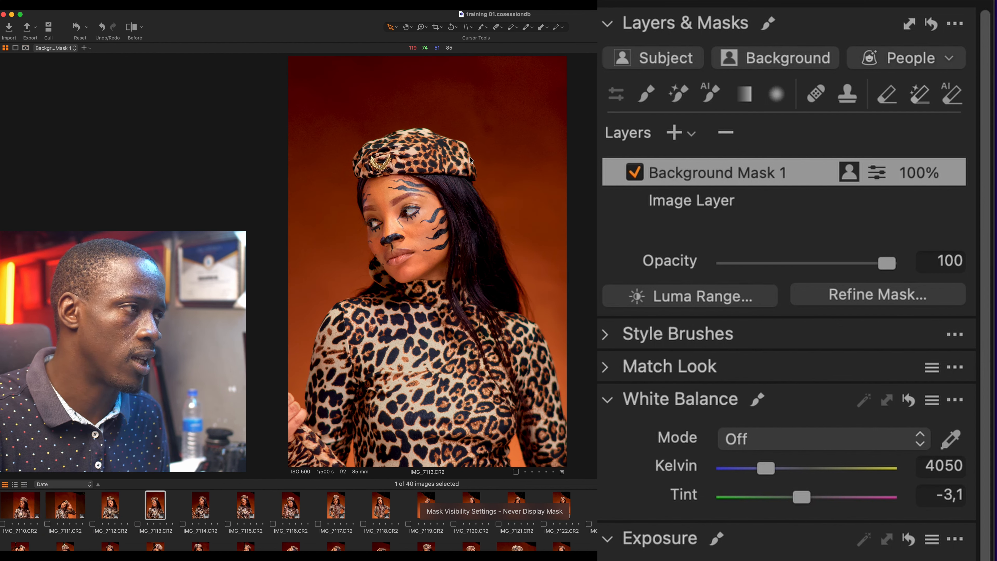
{"action": "key", "text": "m"}
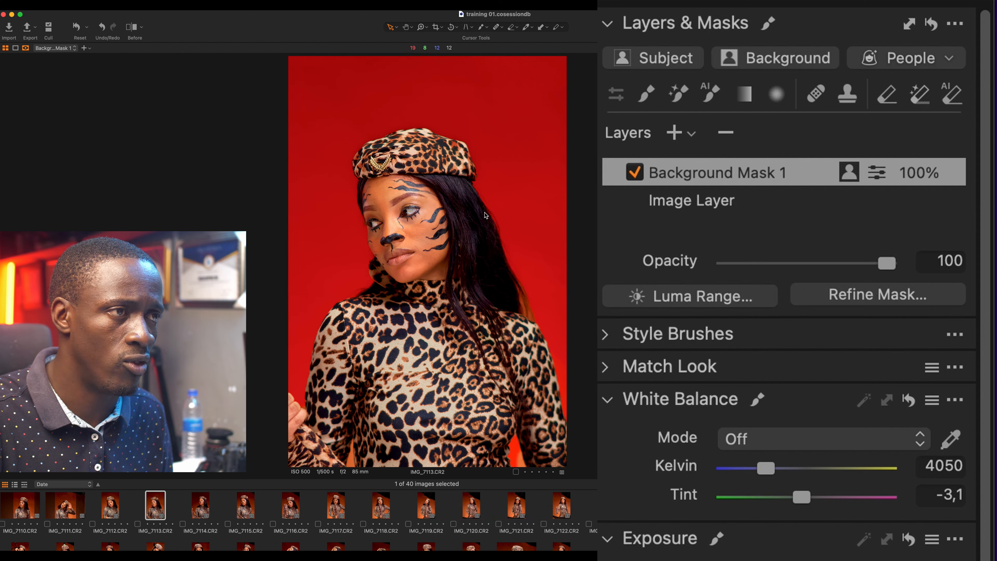
{"action": "key", "text": "m"}
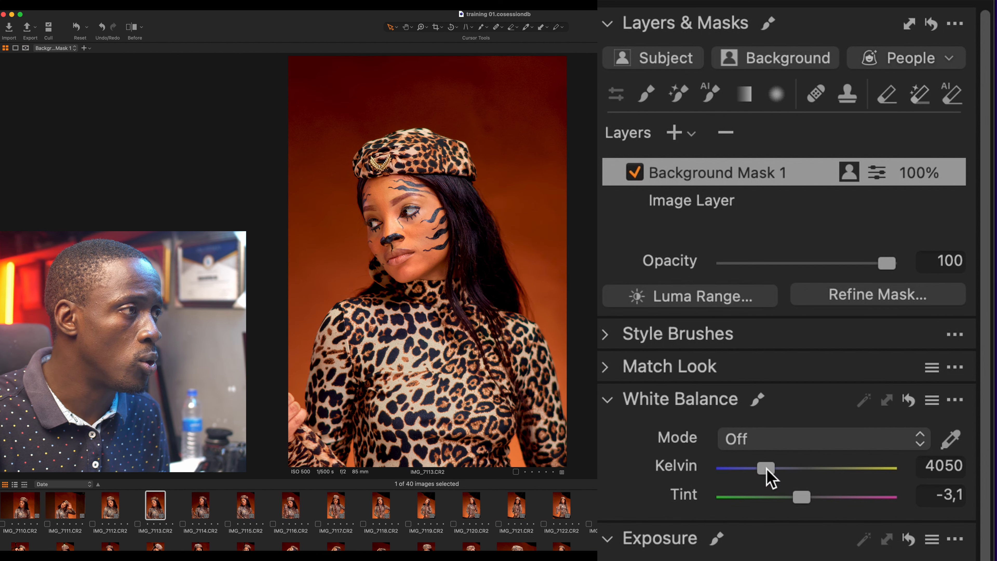
Step: Swing the background mask's Kelvin from 800 K up to 14000 K, checking the overlay
{"action": "left_click_drag", "start_coordinate": [766, 470], "coordinate": [728, 460]}
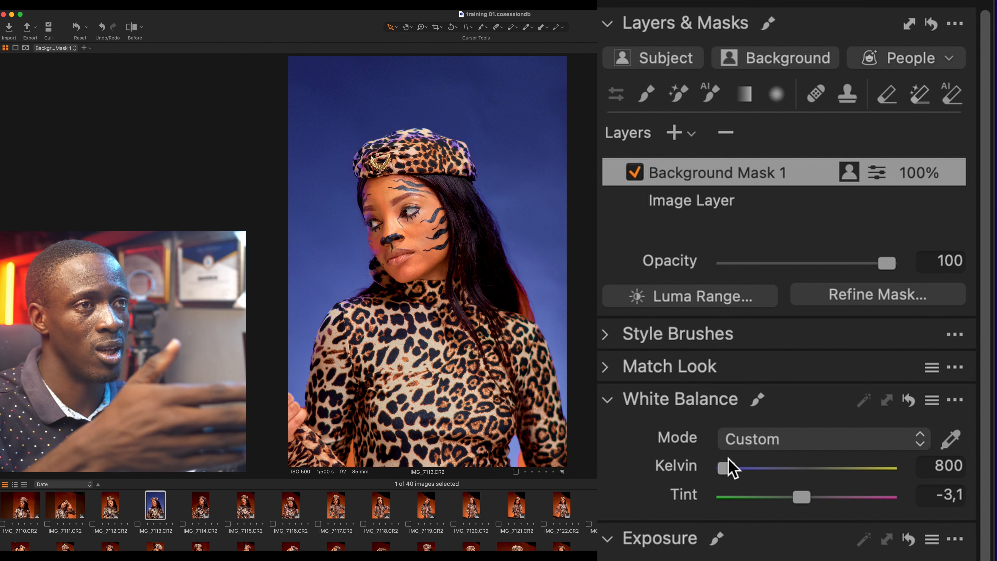
{"action": "left_click_drag", "start_coordinate": [729, 468], "coordinate": [886, 468]}
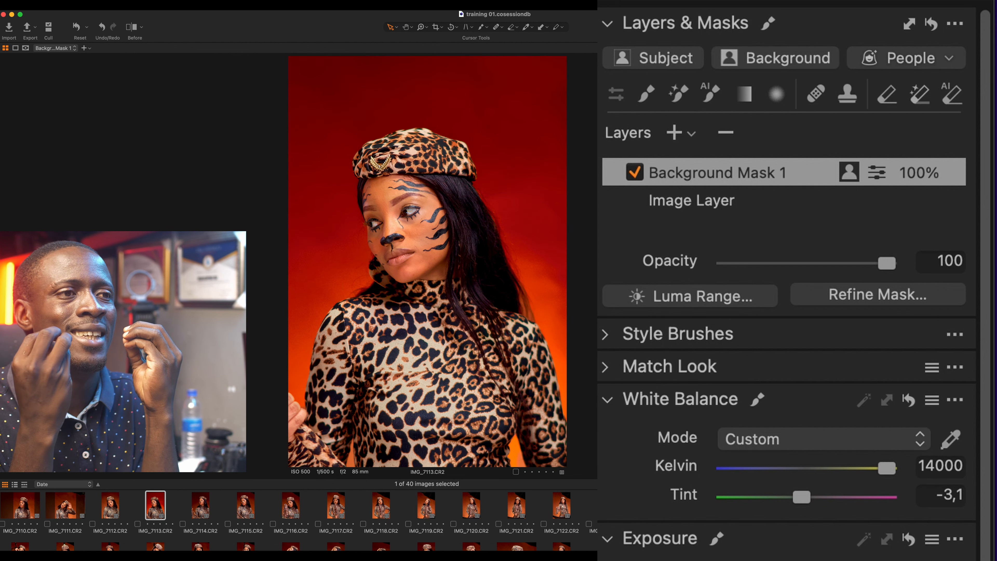
{"action": "key", "text": "m"}
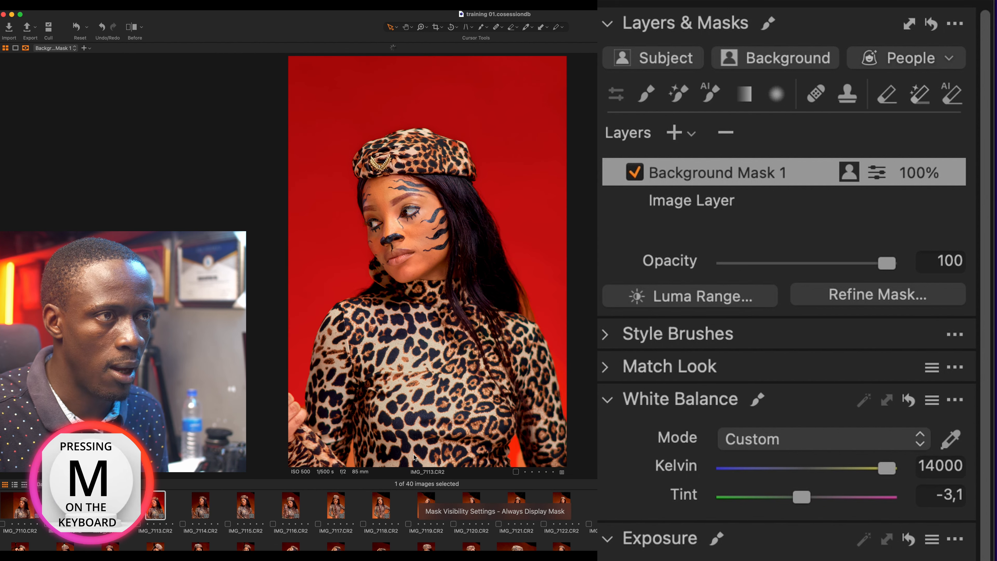
{"action": "key", "text": "m"}
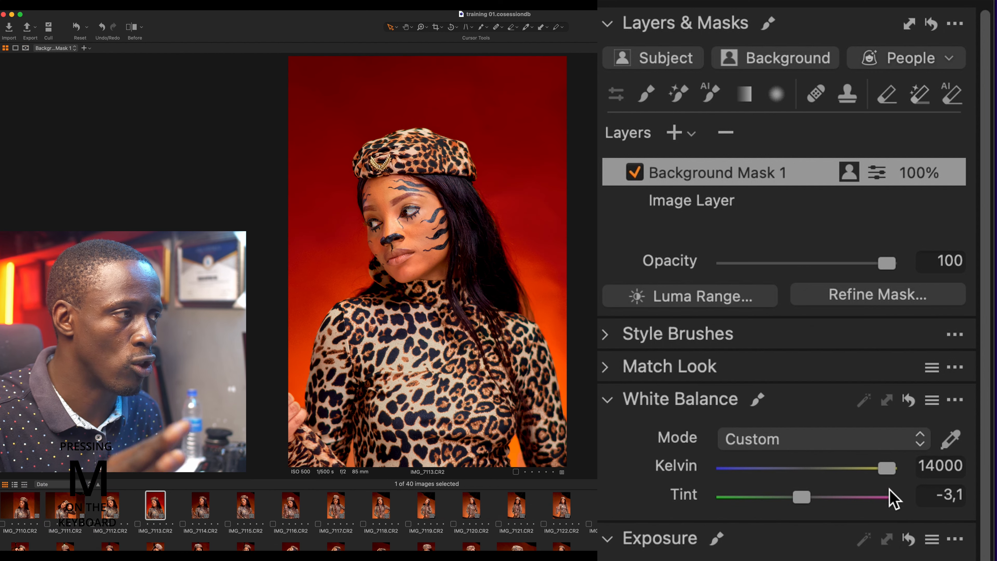
Step: Reconfirm the mask at 14000 K, shift Tint to -14,1, and return to IMG_7112
{"action": "double_click", "coordinate": [888, 468]}
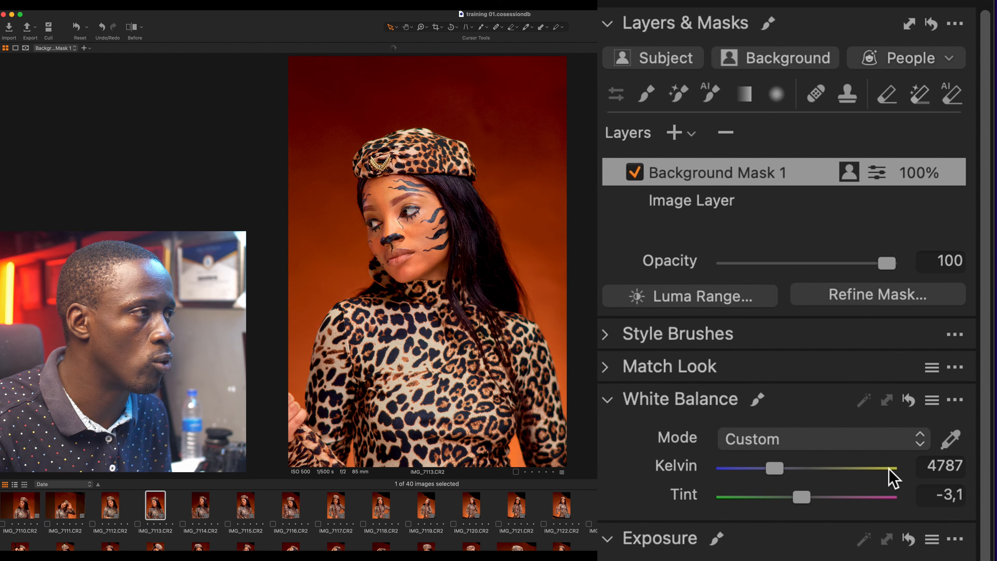
{"action": "left_click", "coordinate": [888, 468]}
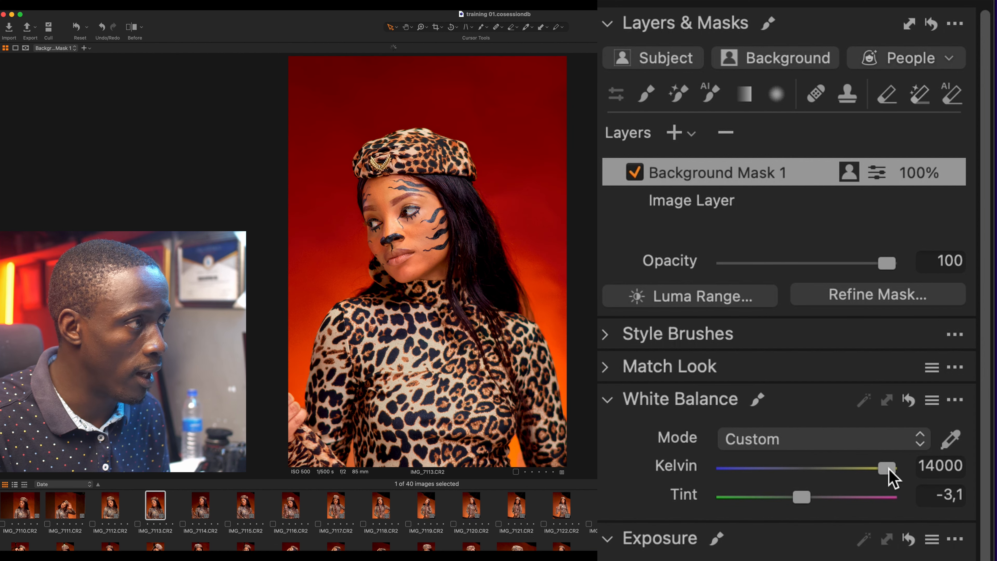
{"action": "double_click", "coordinate": [889, 469]}
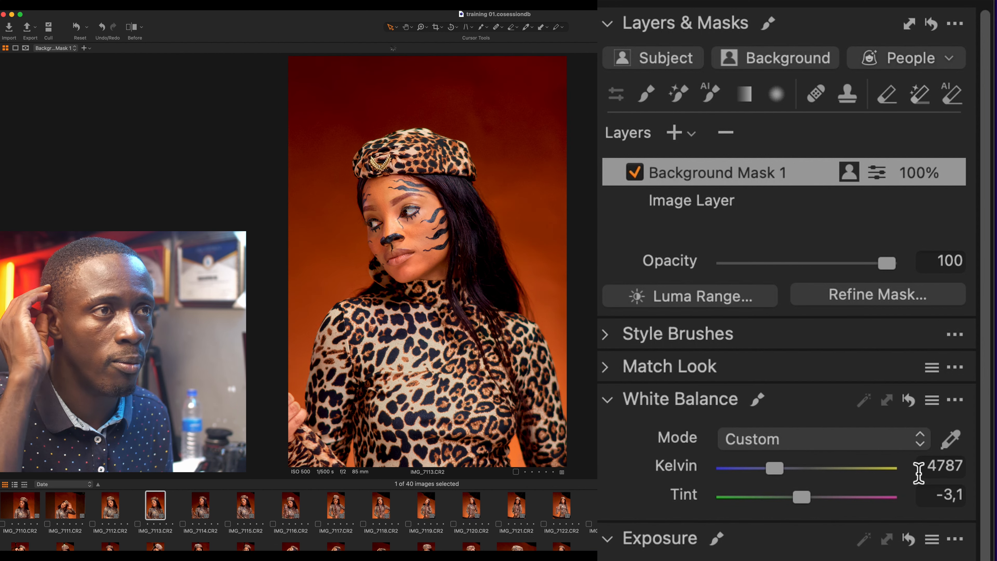
{"action": "left_click", "coordinate": [917, 472]}
{"action": "left_click", "coordinate": [888, 469]}
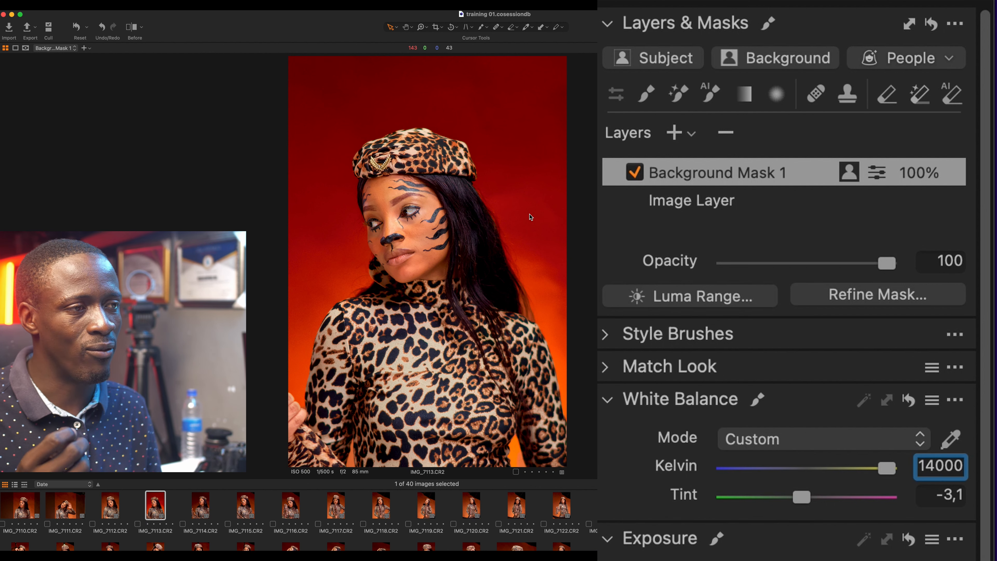
{"action": "mouse_move", "coordinate": [801, 497]}
{"action": "left_mouse_down"}
{"action": "mouse_move", "coordinate": [770, 496]}
{"action": "mouse_move", "coordinate": [784, 497]}
{"action": "left_mouse_up"}
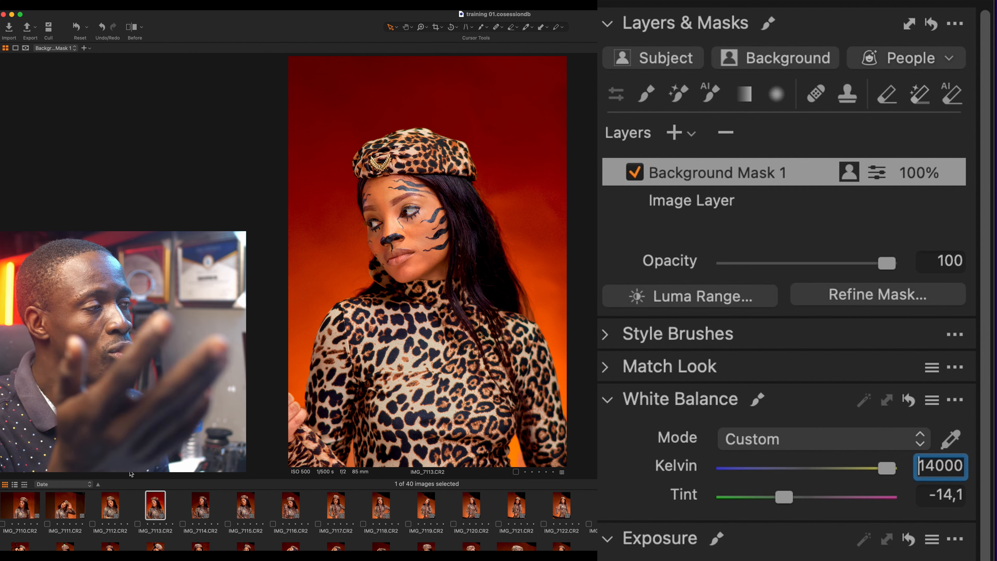
{"action": "left_click", "coordinate": [108, 505]}
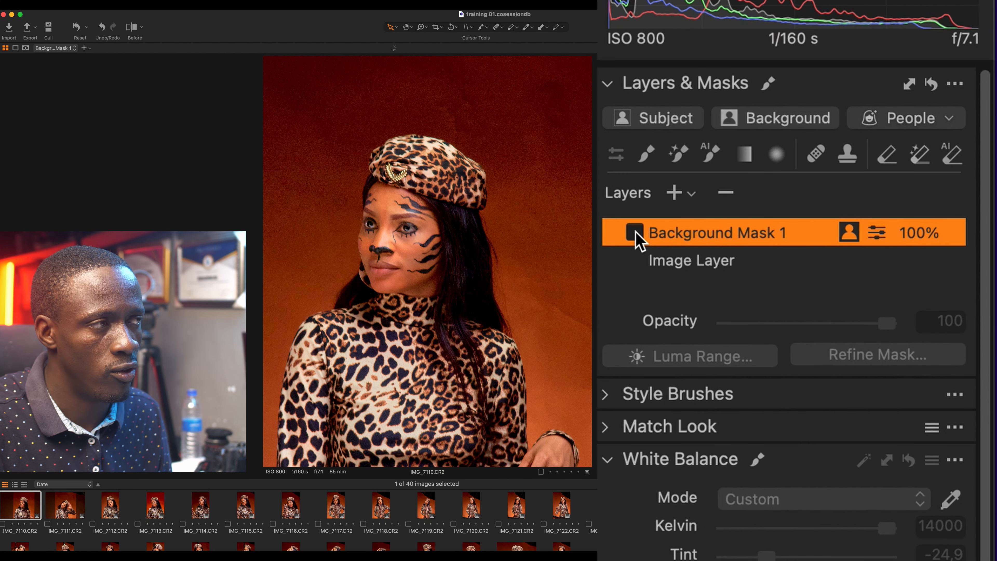
Step: Enable IMG_7110's Background Mask 1 layer, set to 14000 K and Tint -24,9
{"action": "left_click", "coordinate": [635, 232]}
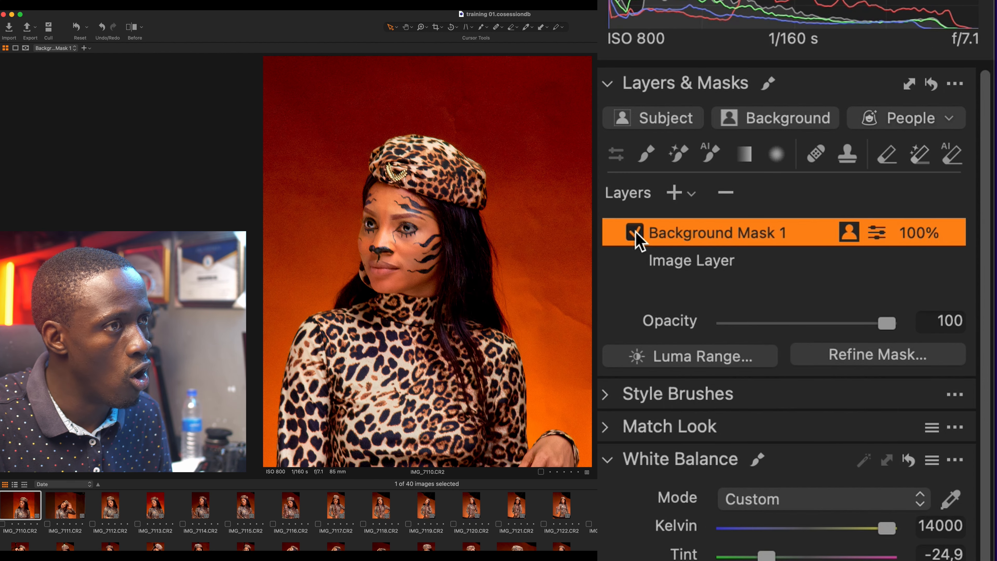